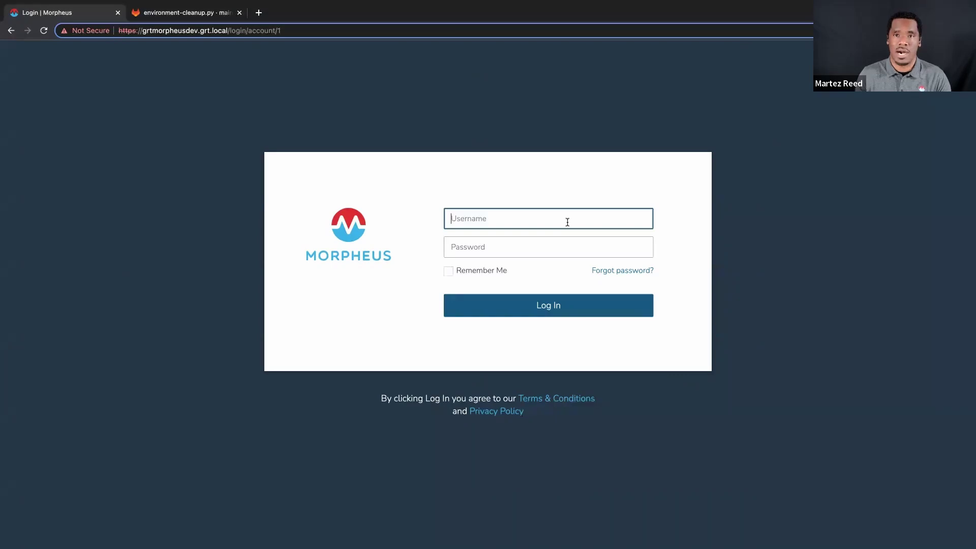
Log in to Morpheus with the account username and password
{"action": "key", "text": "Tab"}
{"action": "type", "text": "•••••••••••"}
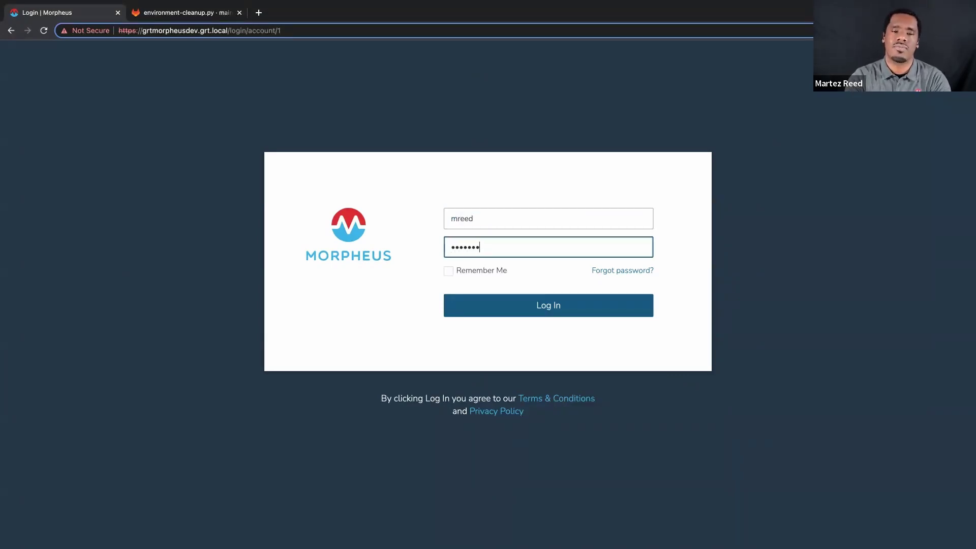
{"action": "key", "text": "Return"}
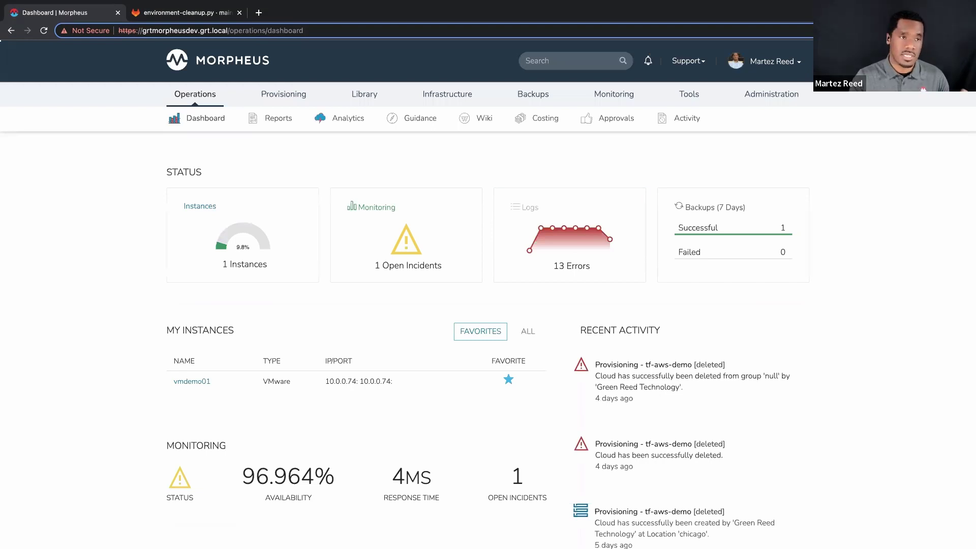
{"action": "left_click", "coordinate": [198, 12]}
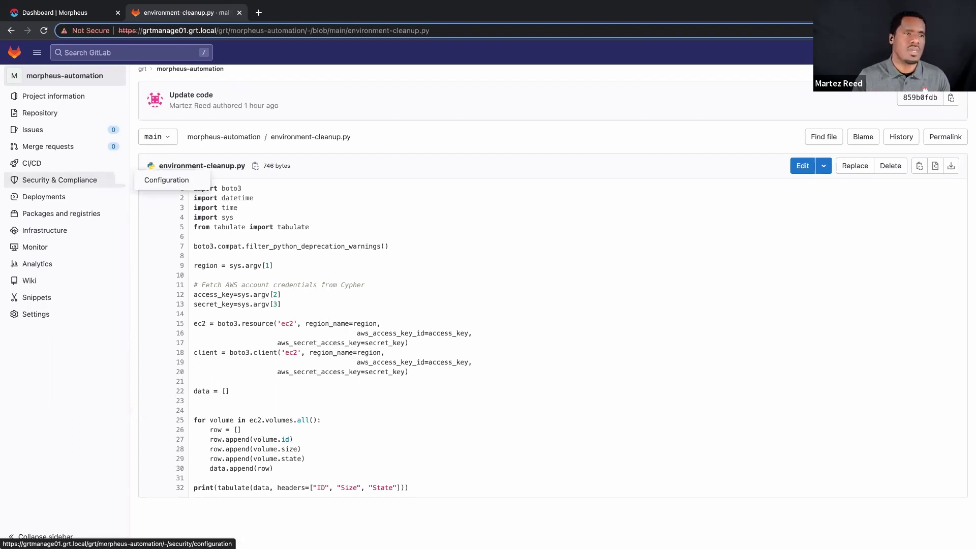
{"action": "left_click", "coordinate": [53, 12]}
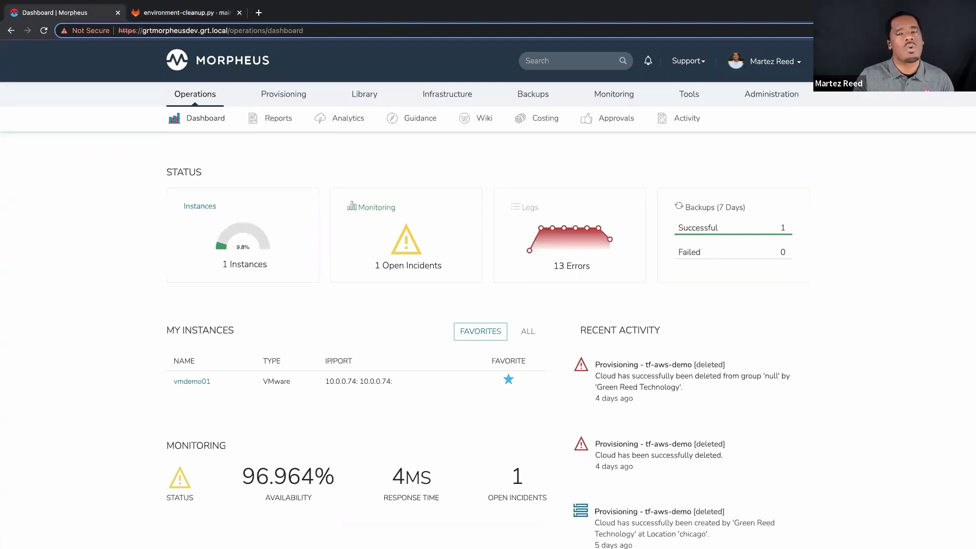
{"action": "mouse_move", "coordinate": [771, 94]}
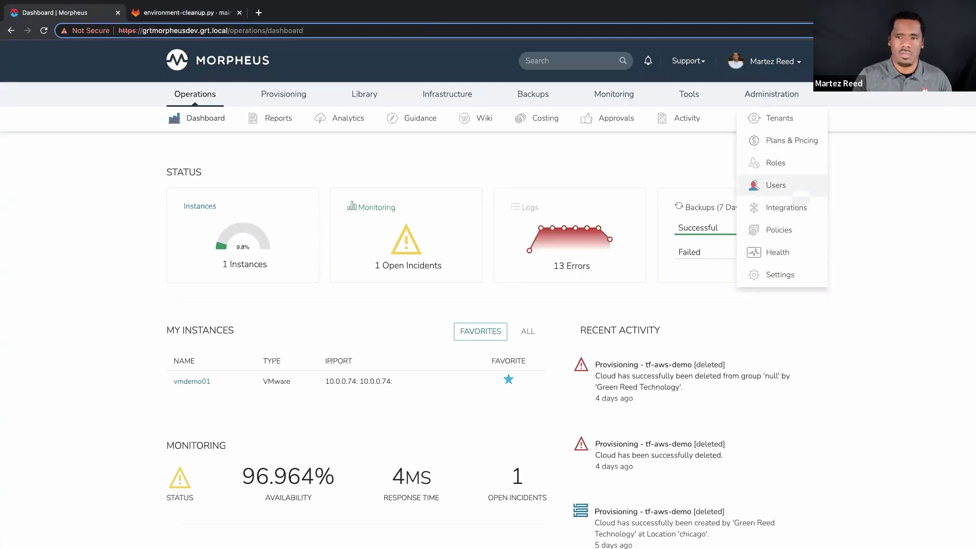
On Administration > Integrations, preview the new Git repository integration form and dismiss it unsaved
{"action": "left_click", "coordinate": [786, 207]}
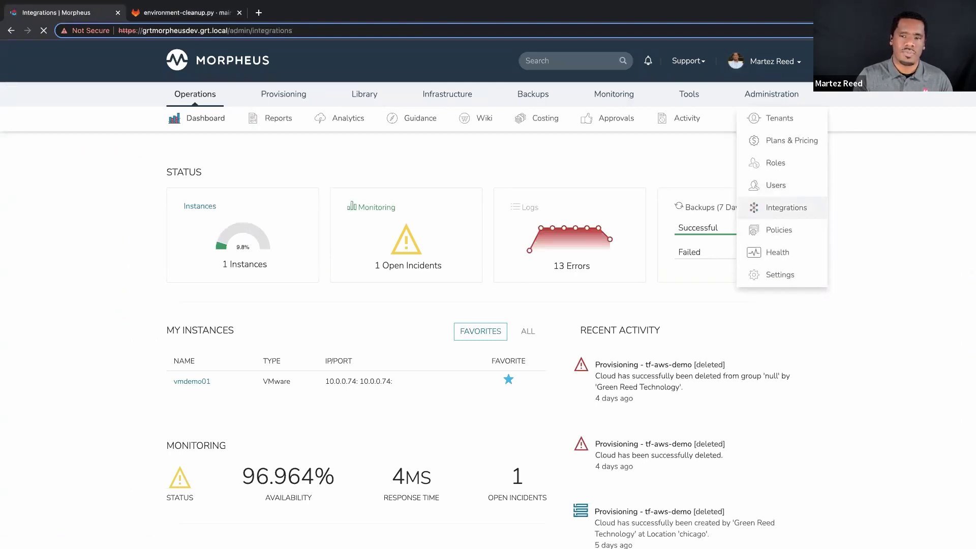
{"action": "left_click", "coordinate": [721, 194]}
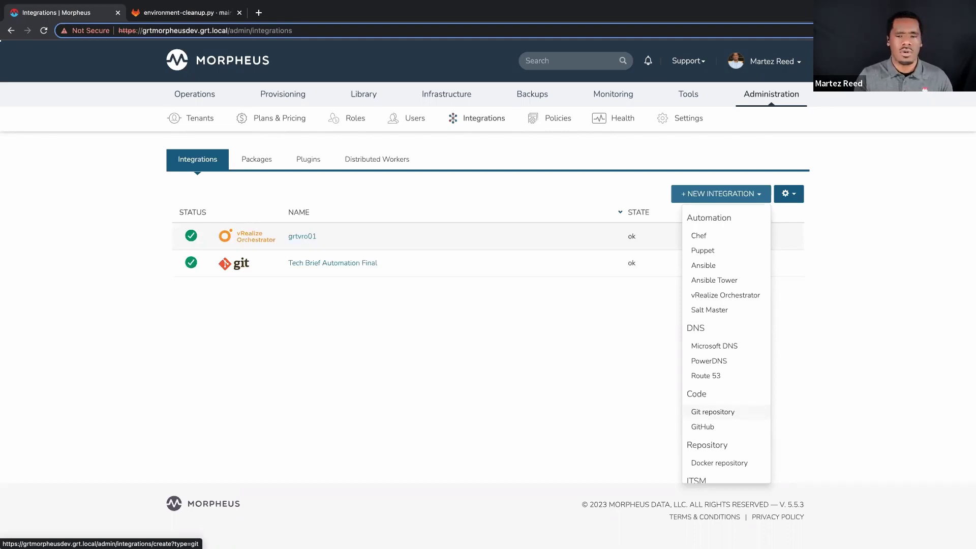
{"action": "left_click", "coordinate": [713, 412]}
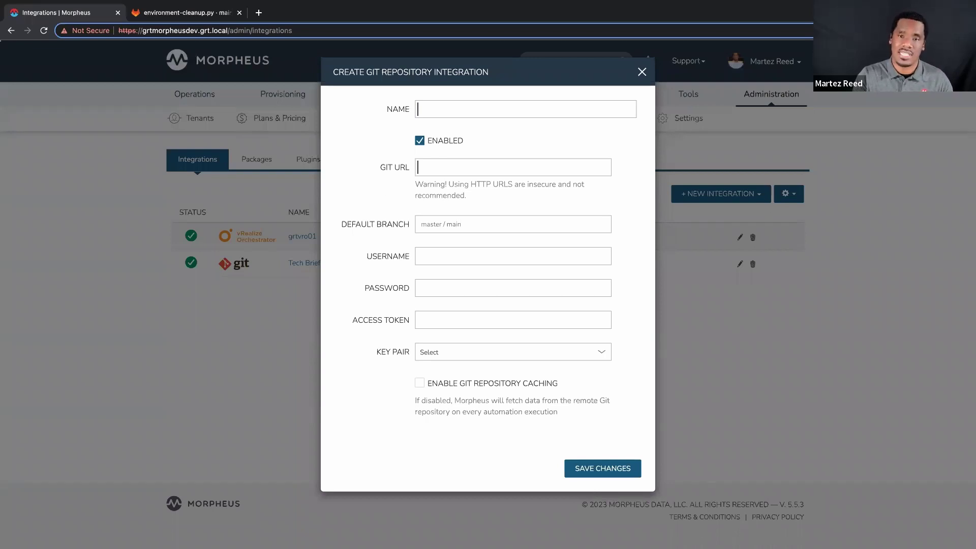
{"action": "key", "text": "Escape"}
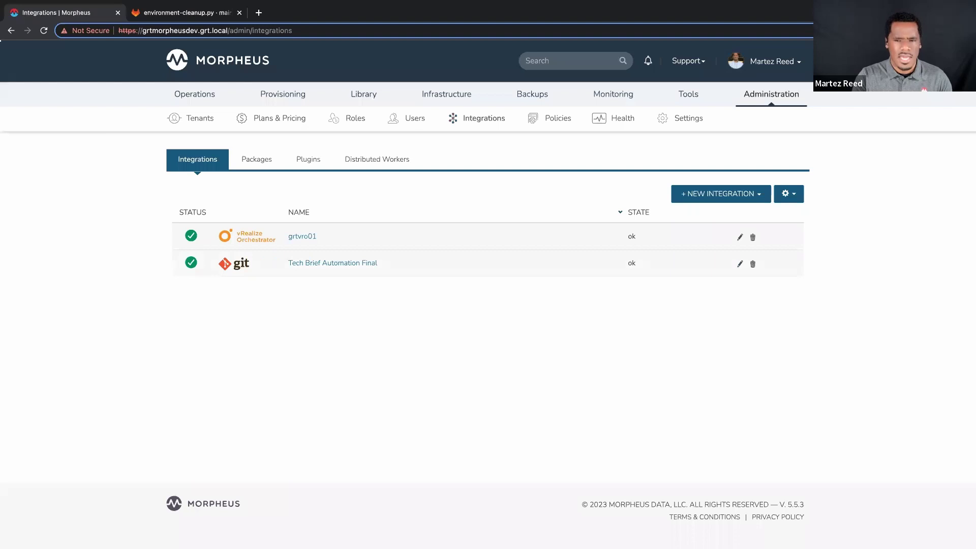
Inspect Tech Brief Automation Final's name, Git URL and default branch main, closing without changes
{"action": "left_click", "coordinate": [739, 264]}
{"action": "left_click", "coordinate": [477, 108]}
{"action": "left_click", "coordinate": [518, 167]}
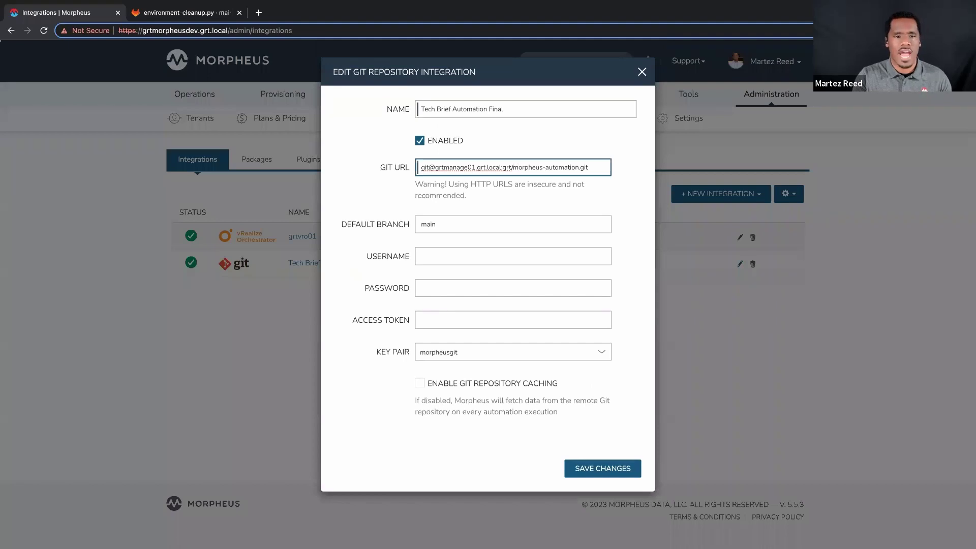
{"action": "left_click", "coordinate": [436, 224]}
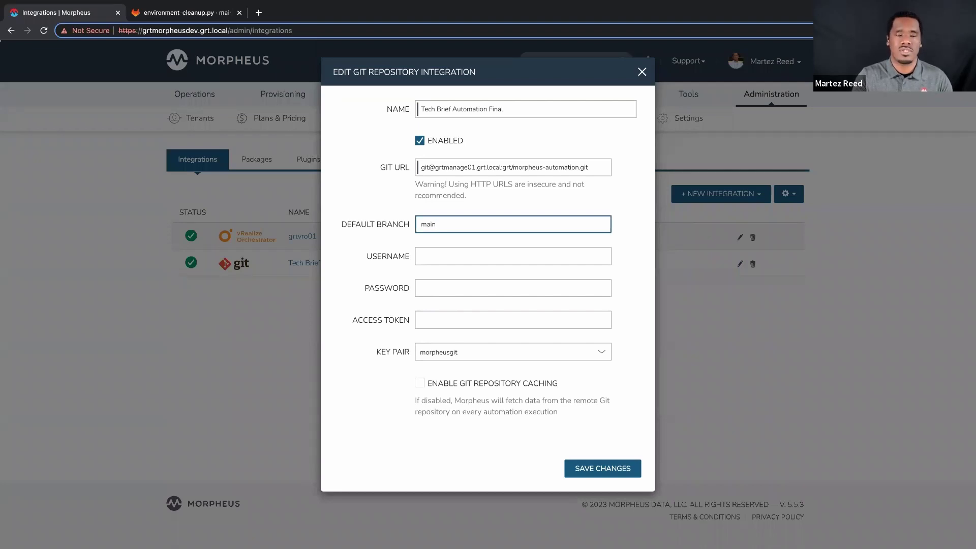
{"action": "key", "text": "Return"}
Check the morpheusgit entry under Trust > Key Pairs, then go to Library > Automation tasks
{"action": "mouse_move", "coordinate": [446, 94]}
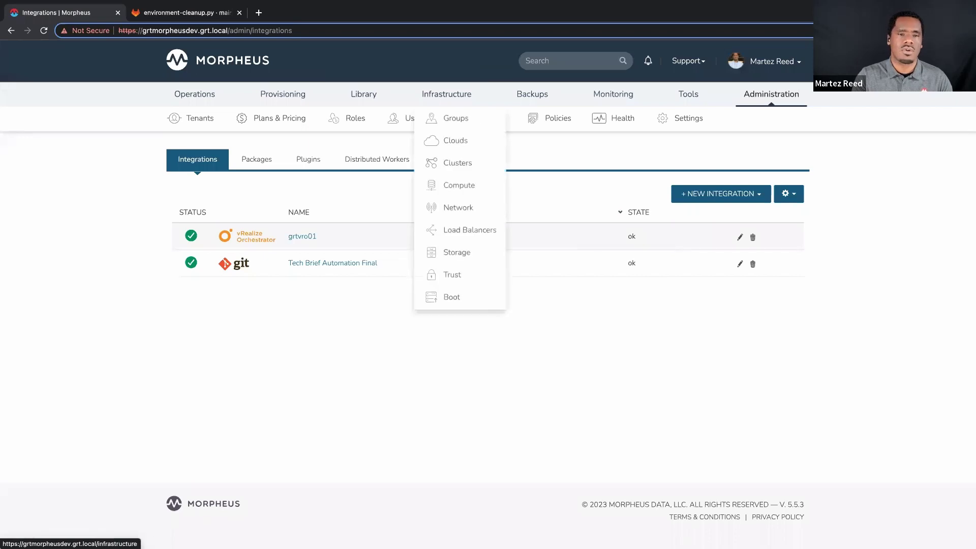
{"action": "left_click", "coordinate": [452, 274]}
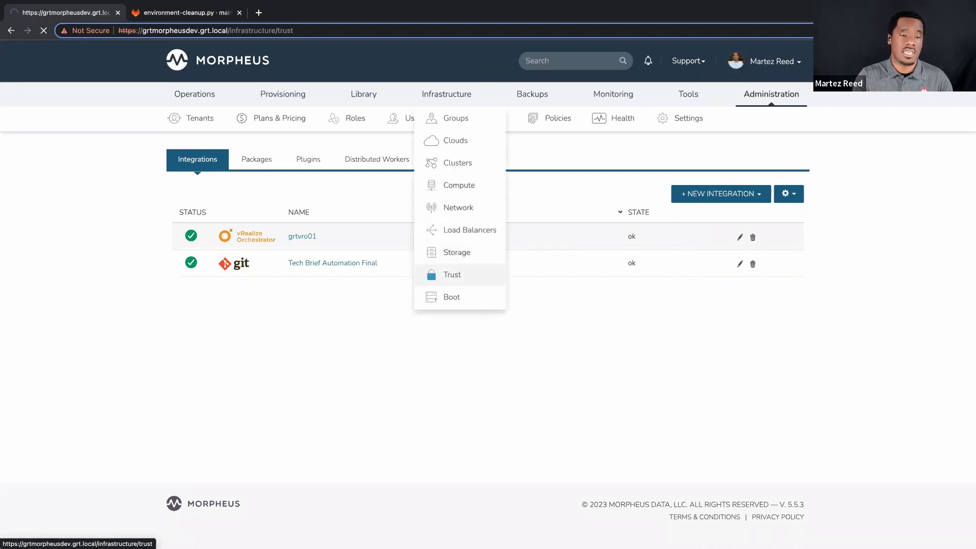
{"action": "left_click", "coordinate": [329, 159]}
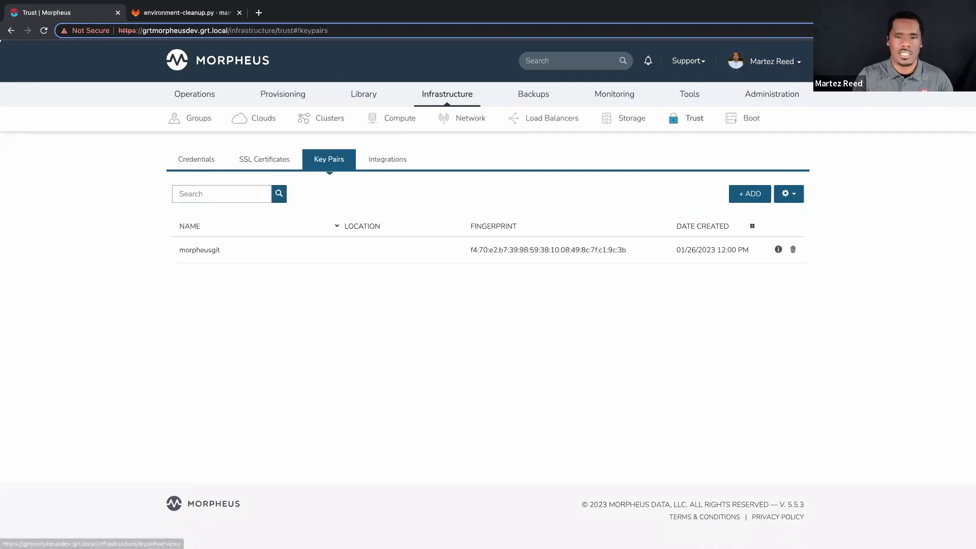
{"action": "left_click", "coordinate": [750, 194]}
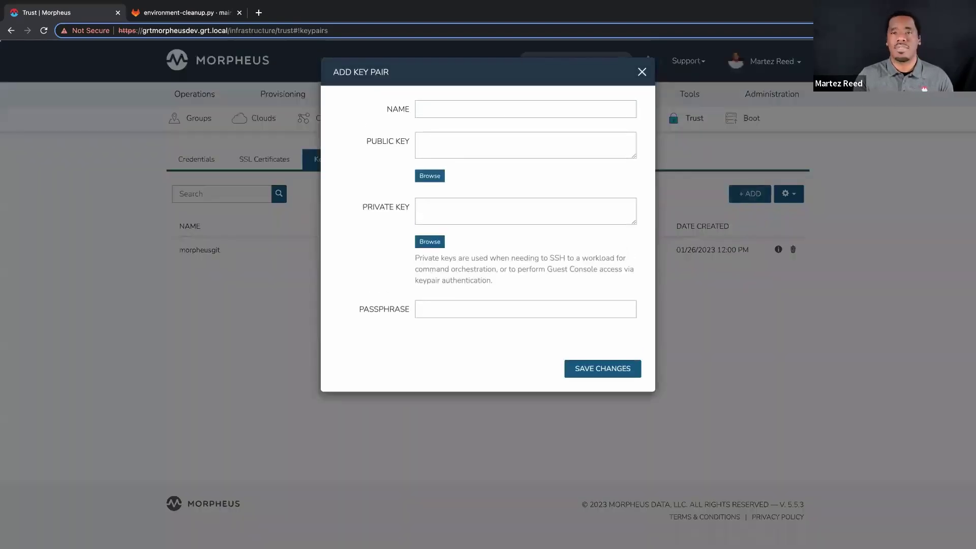
{"action": "key", "text": "Escape"}
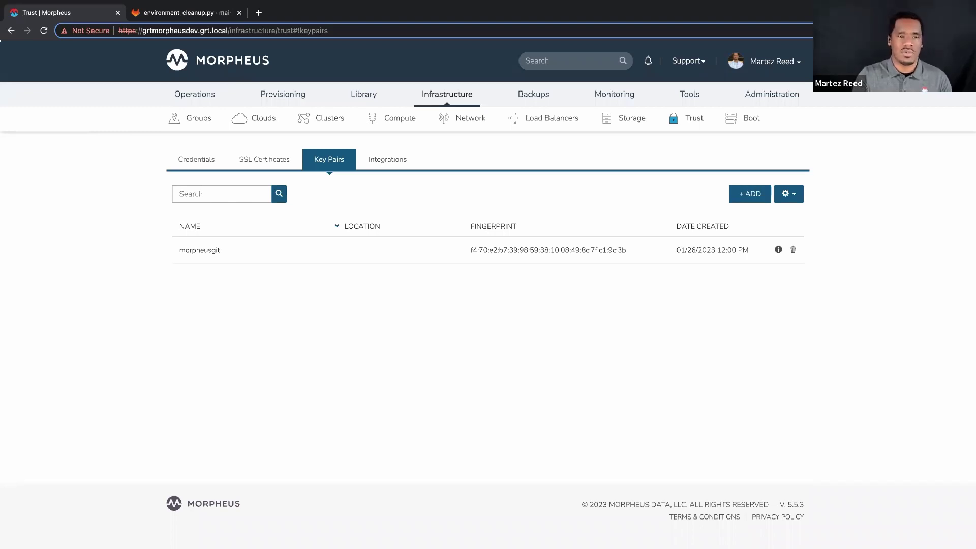
{"action": "mouse_move", "coordinate": [363, 94]}
{"action": "left_click", "coordinate": [389, 118]}
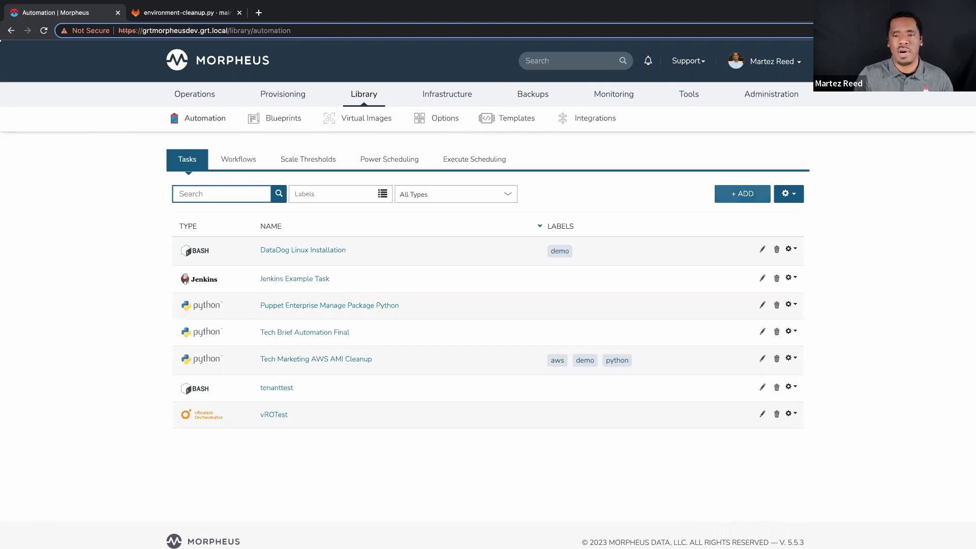
{"action": "left_click", "coordinate": [742, 193]}
{"action": "left_click", "coordinate": [399, 218]}
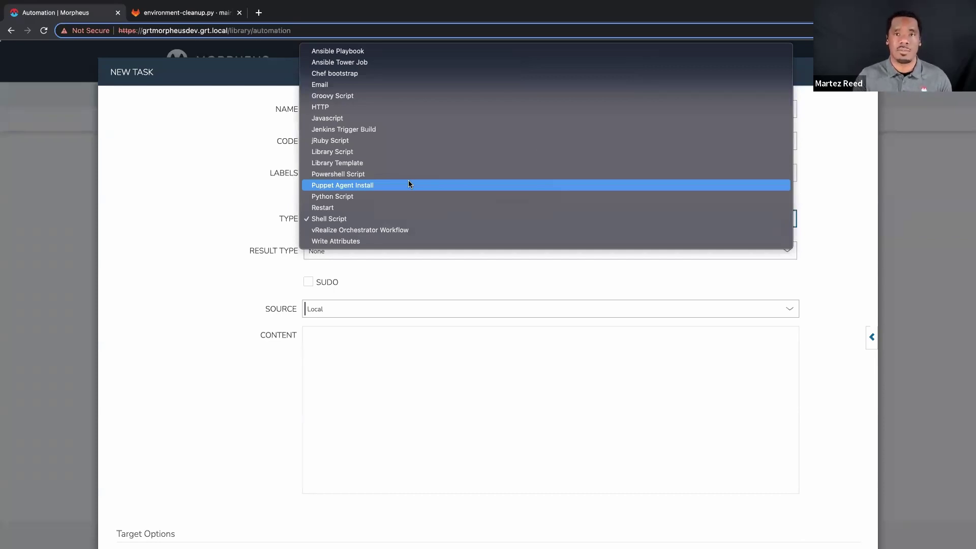
{"action": "left_click", "coordinate": [858, 120]}
{"action": "key", "text": "Escape"}
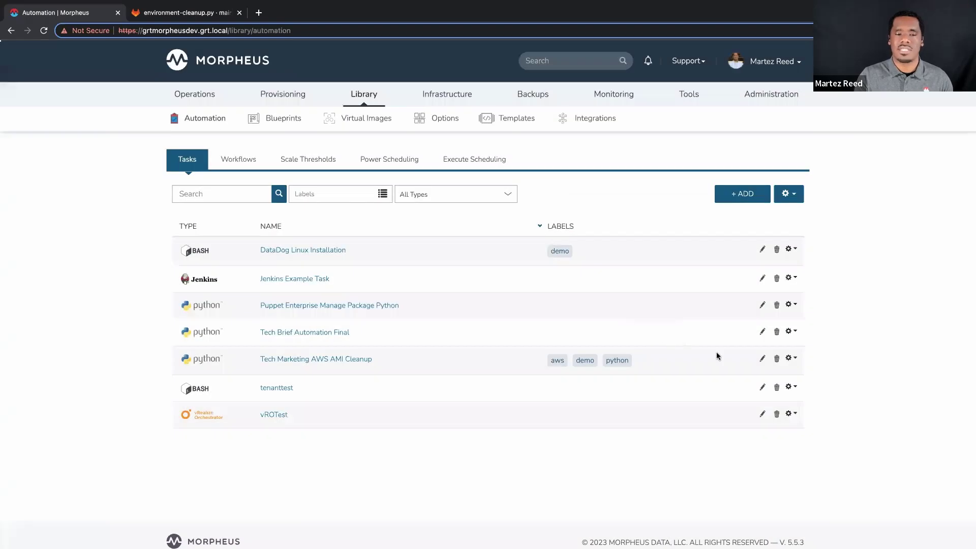
Edit Tech Brief Automation Final, keeping Repository as source and morpheus-automation as repository
{"action": "left_click", "coordinate": [762, 332]}
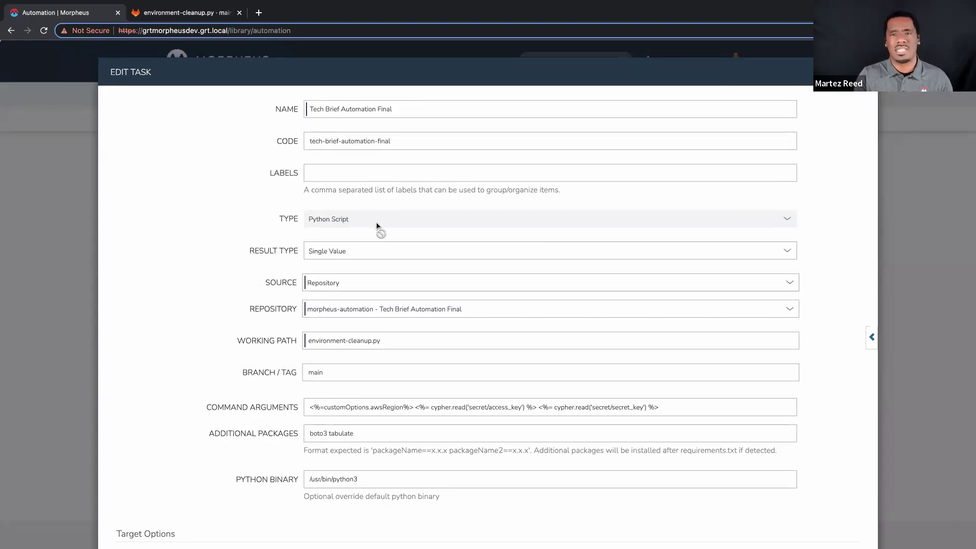
{"action": "scroll", "coordinate": [251, 272], "scroll_direction": "down", "scroll_amount": 3}
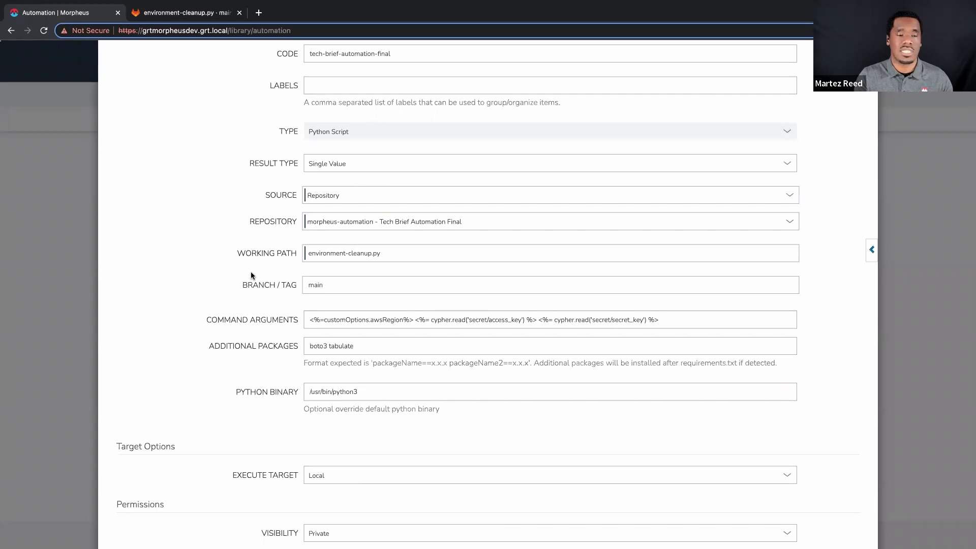
{"action": "left_click", "coordinate": [358, 193]}
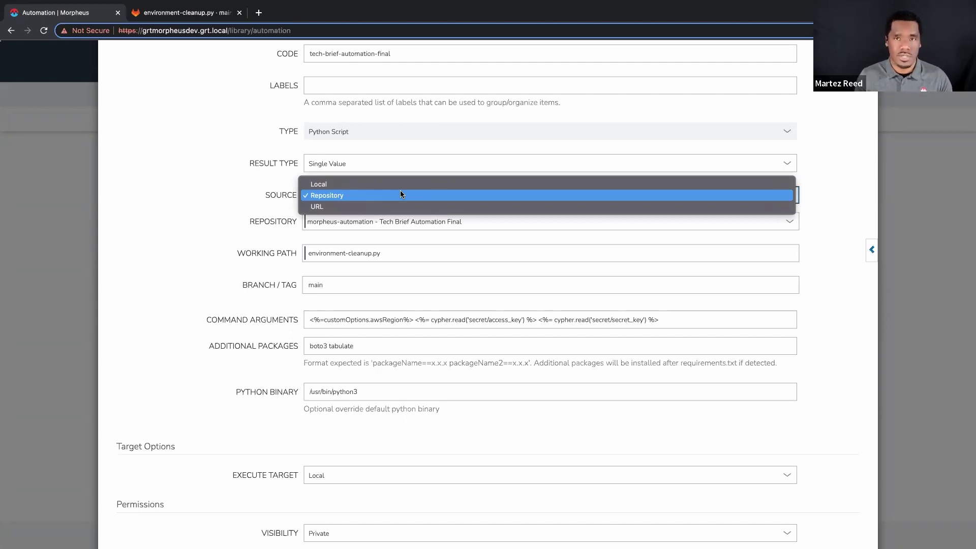
{"action": "left_click", "coordinate": [265, 203]}
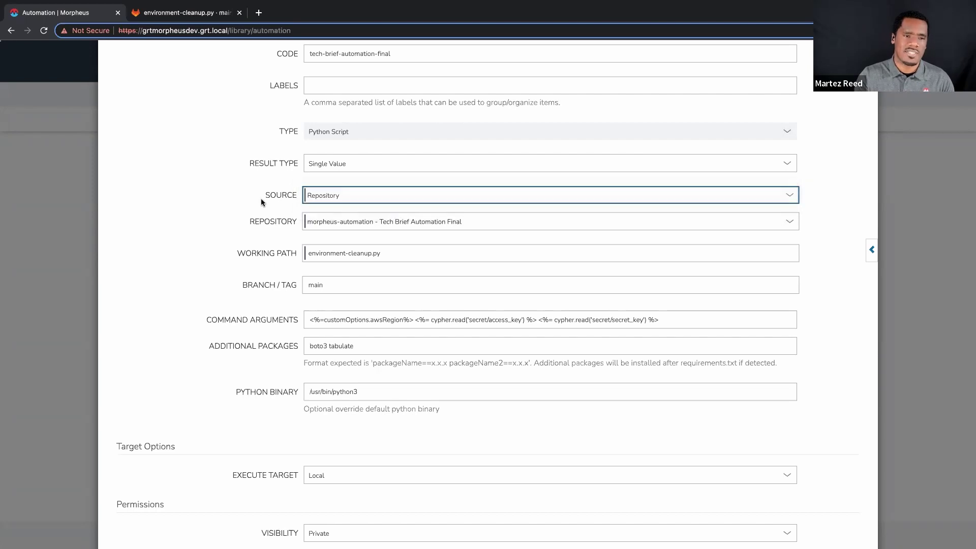
{"action": "left_click", "coordinate": [370, 226]}
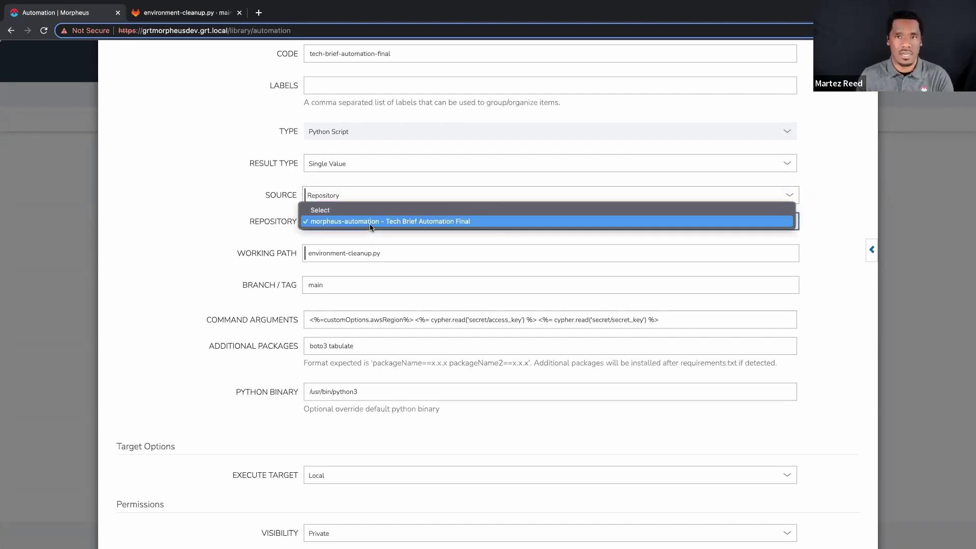
{"action": "left_click", "coordinate": [305, 222]}
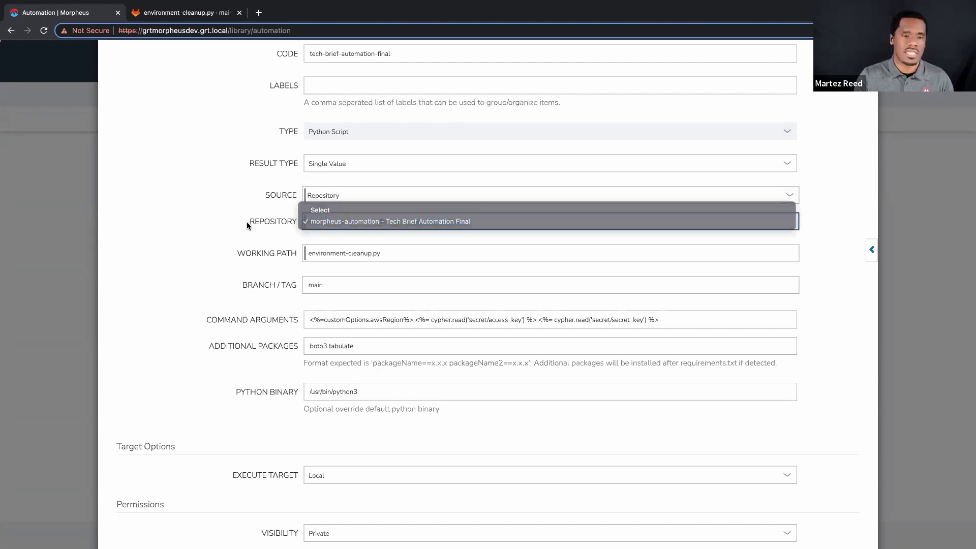
Check the environment-cleanup.py working path, branch main and command arguments, then view the script in GitLab
{"action": "left_click", "coordinate": [387, 254]}
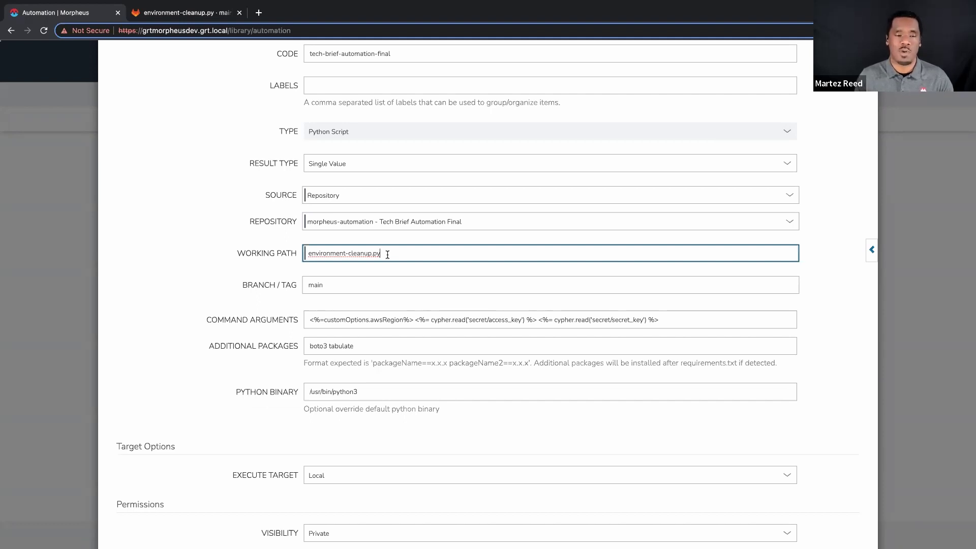
{"action": "left_click", "coordinate": [322, 288]}
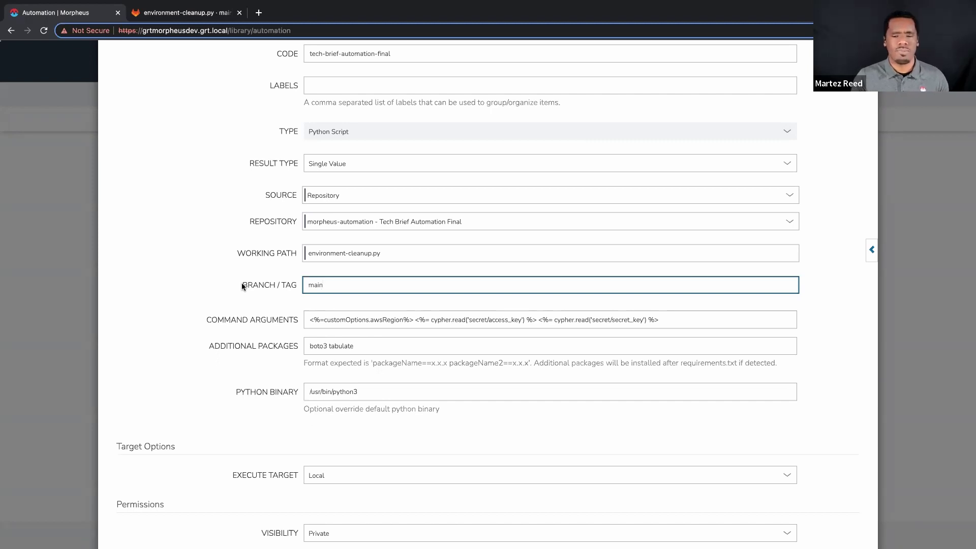
{"action": "left_click", "coordinate": [337, 325]}
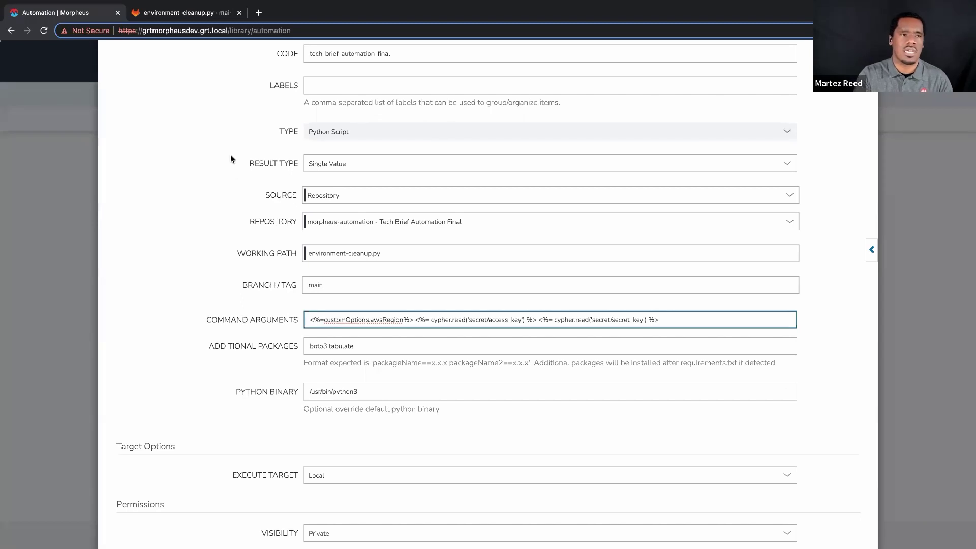
{"action": "left_click", "coordinate": [188, 13]}
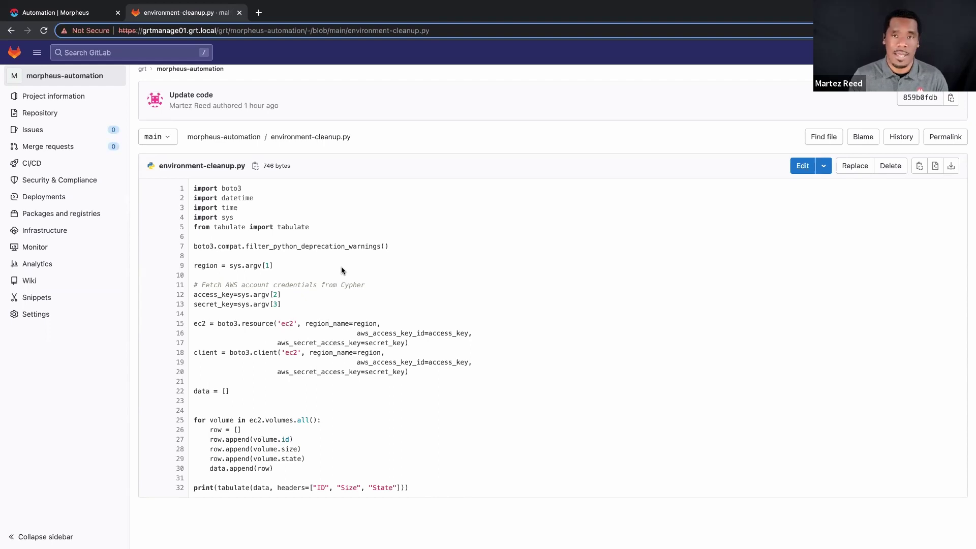
Switch back to the Automation | Morpheus tab and scroll up the Edit Task form
{"action": "left_click", "coordinate": [69, 13]}
{"action": "scroll", "coordinate": [325, 286], "scroll_direction": "up", "scroll_amount": 1}
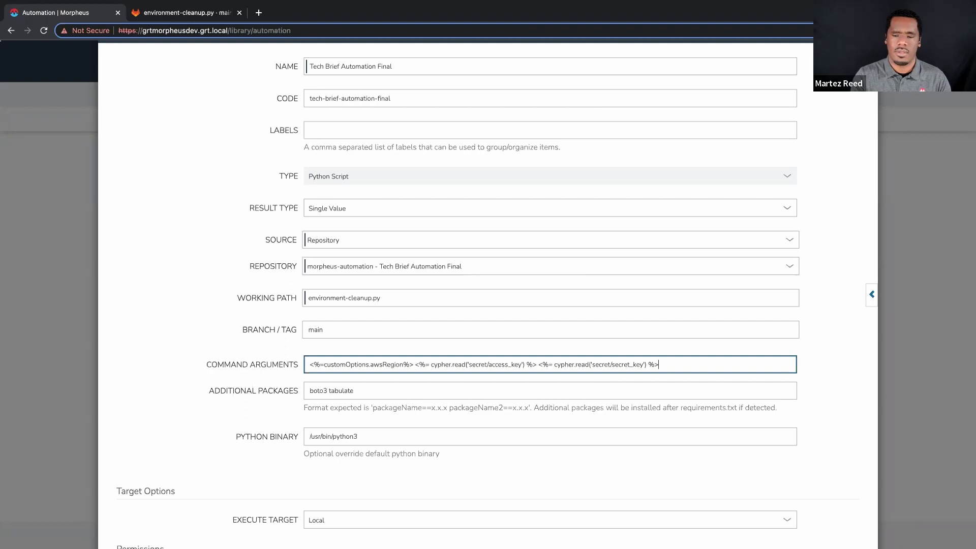
{"action": "left_click", "coordinate": [244, 275]}
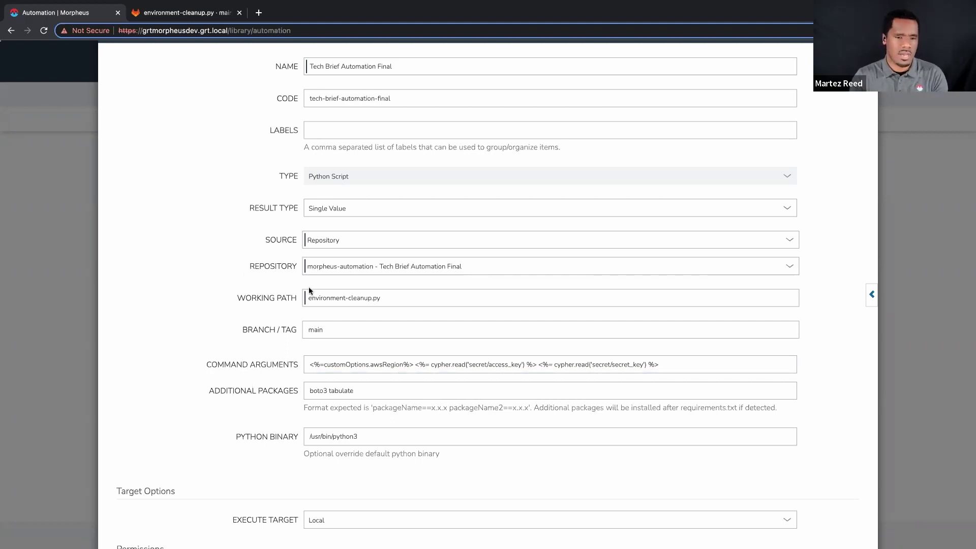
{"action": "left_click_drag", "start_coordinate": [412, 364], "coordinate": [263, 362]}
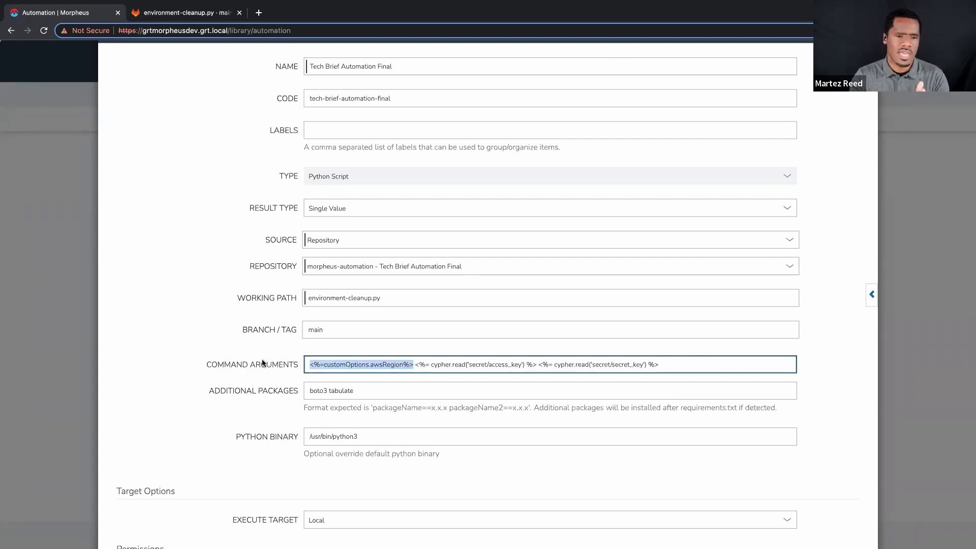
{"action": "double_click", "coordinate": [351, 364]}
{"action": "left_click", "coordinate": [387, 364]}
{"action": "double_click", "coordinate": [387, 364]}
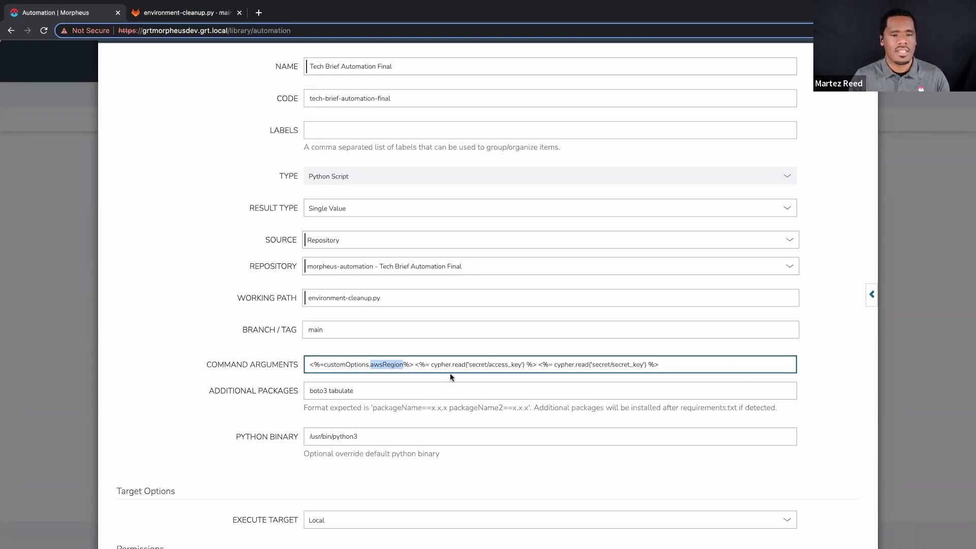
{"action": "double_click", "coordinate": [442, 364]}
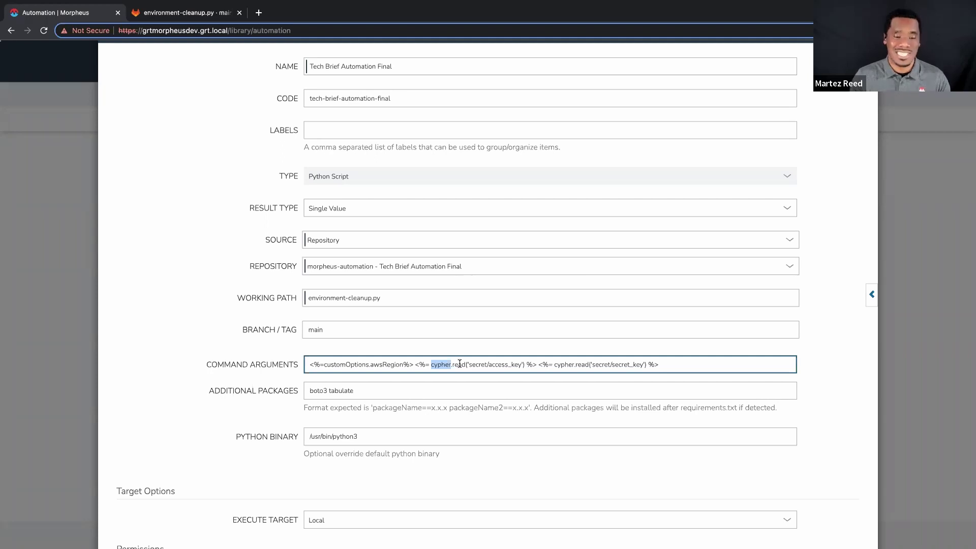
{"action": "key", "text": "Home"}
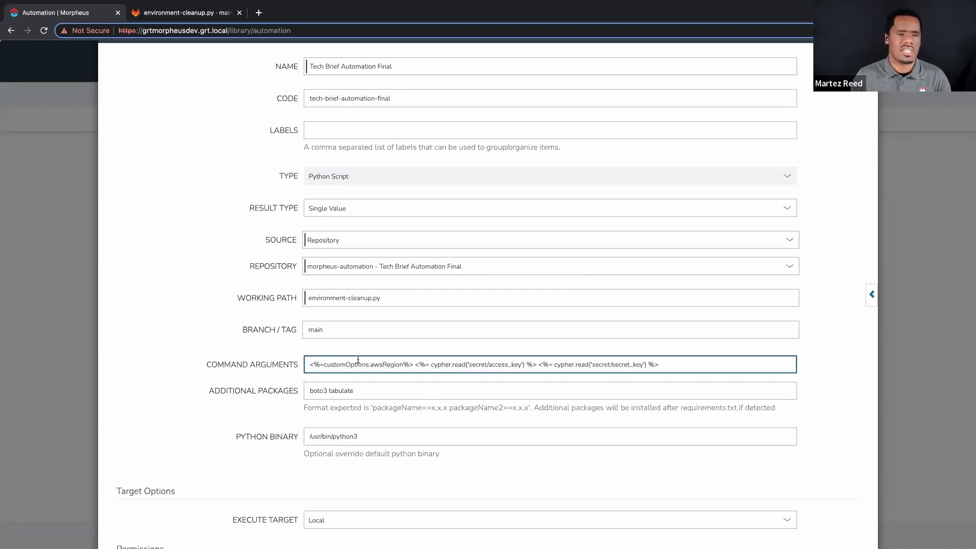
{"action": "left_click", "coordinate": [370, 385]}
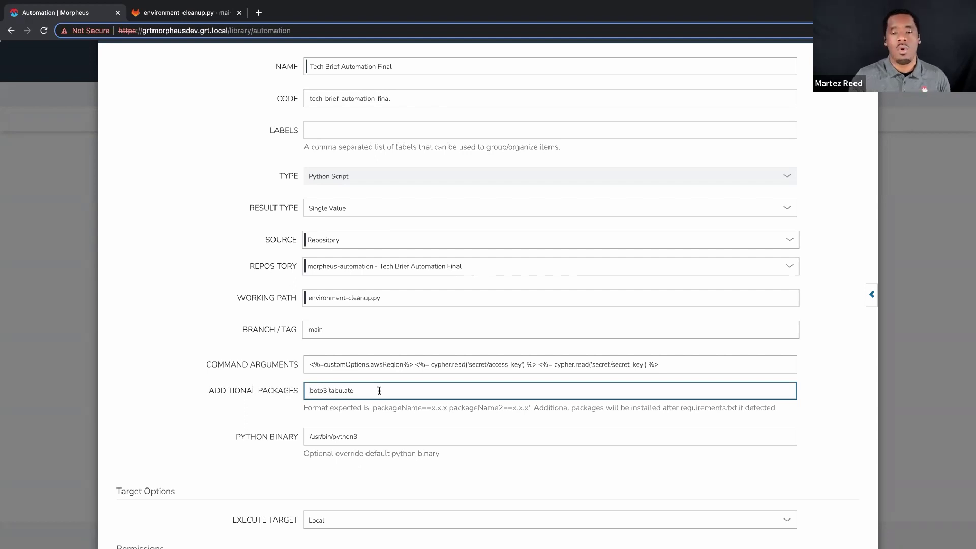
{"action": "left_click", "coordinate": [563, 419]}
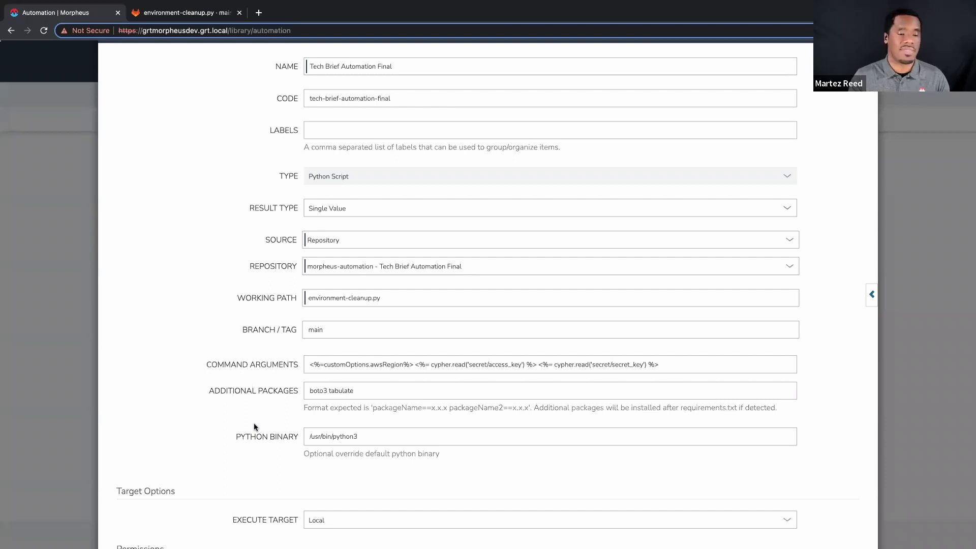
{"action": "scroll", "coordinate": [255, 427], "scroll_direction": "up", "scroll_amount": 2}
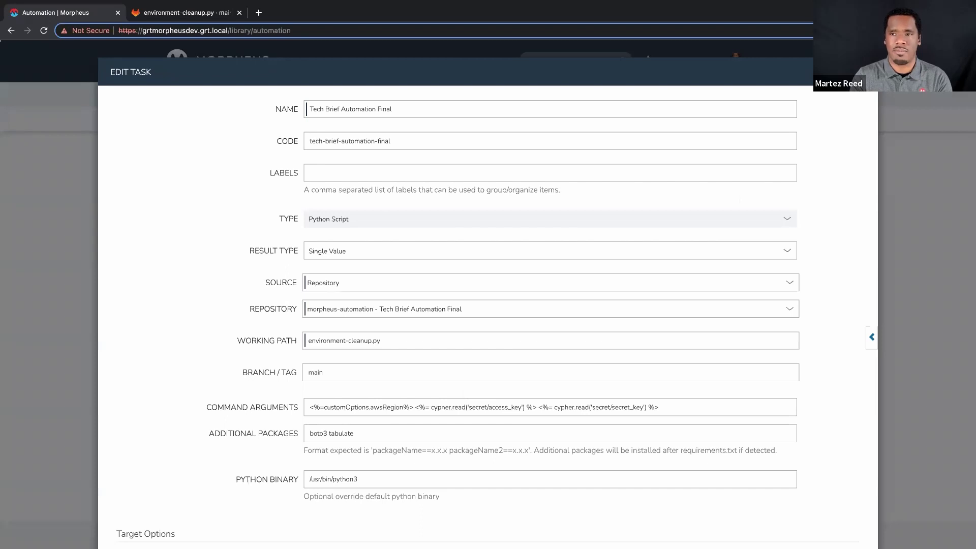
Close Edit Task unsaved, go to Tools > Cypher and start a new key with + ADD
{"action": "key", "text": "Escape"}
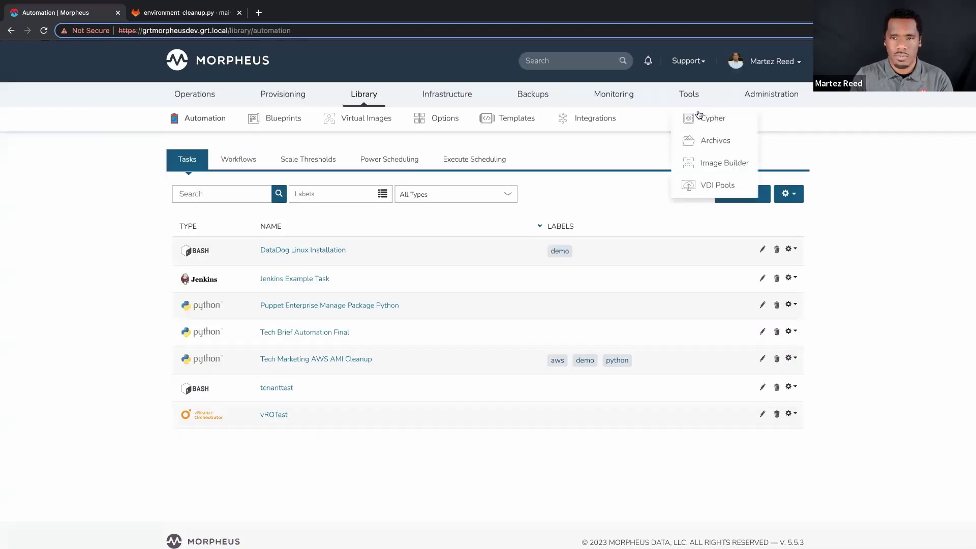
{"action": "left_click", "coordinate": [699, 118]}
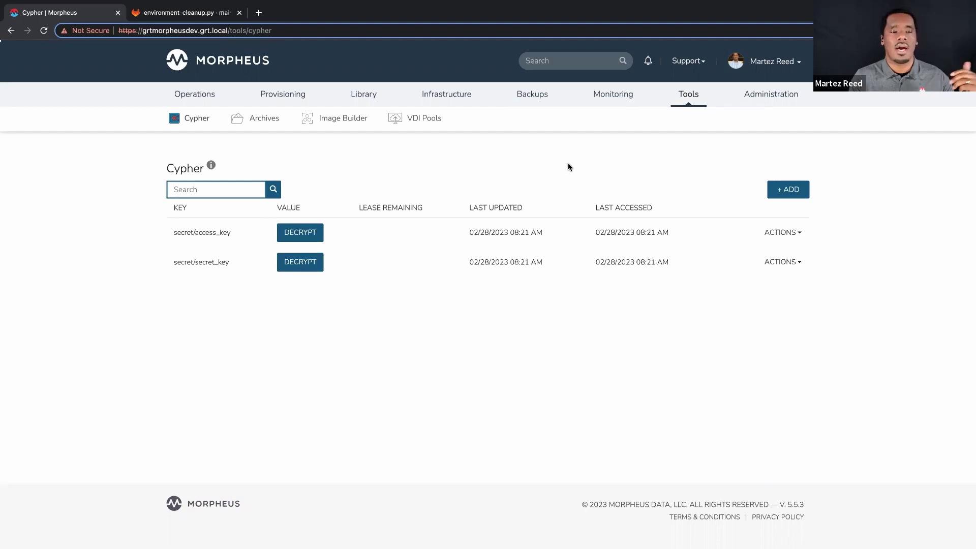
{"action": "left_click", "coordinate": [787, 189]}
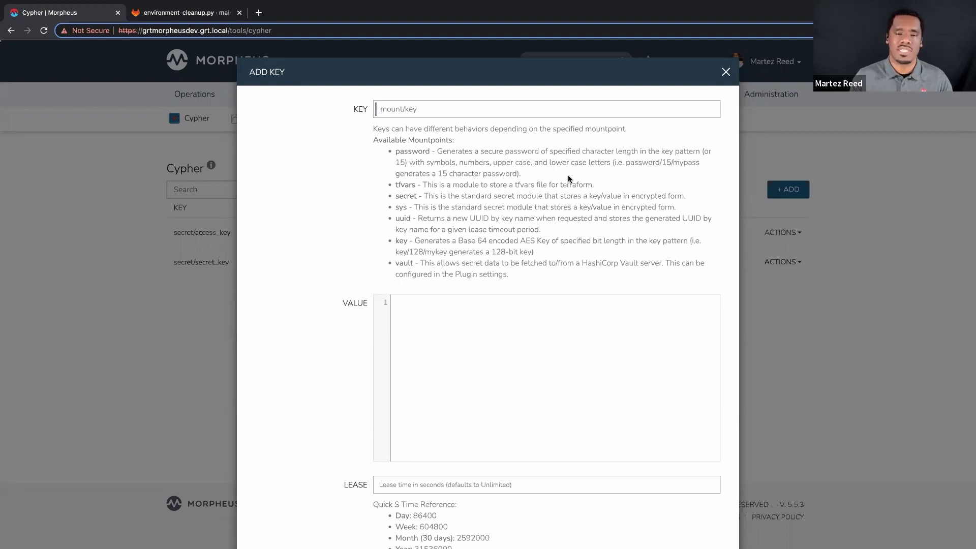
Cancel the Add Key form, highlight the access_key and secret_key names, then open Library > Options
{"action": "left_click", "coordinate": [726, 73]}
{"action": "double_click", "coordinate": [218, 232]}
{"action": "double_click", "coordinate": [215, 261]}
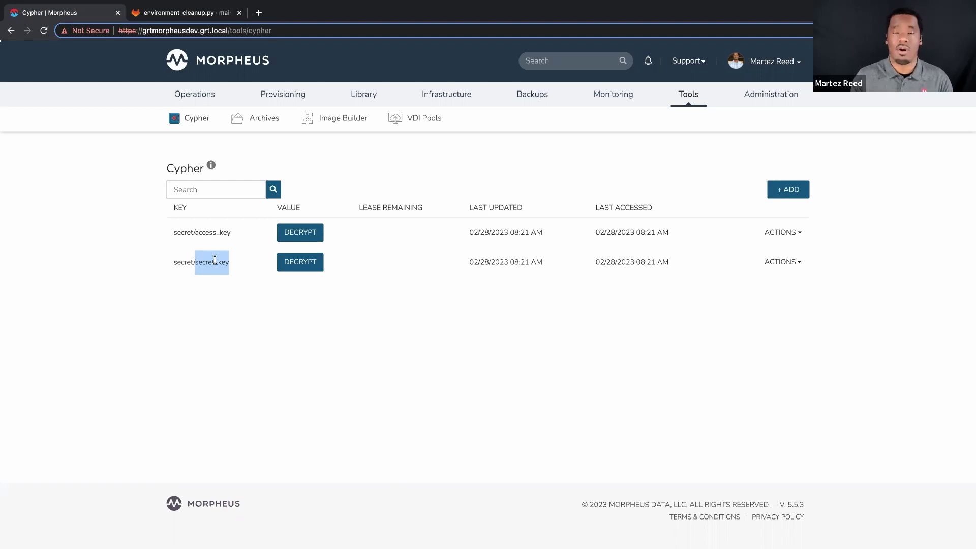
{"action": "mouse_move", "coordinate": [371, 101]}
{"action": "left_click", "coordinate": [394, 186]}
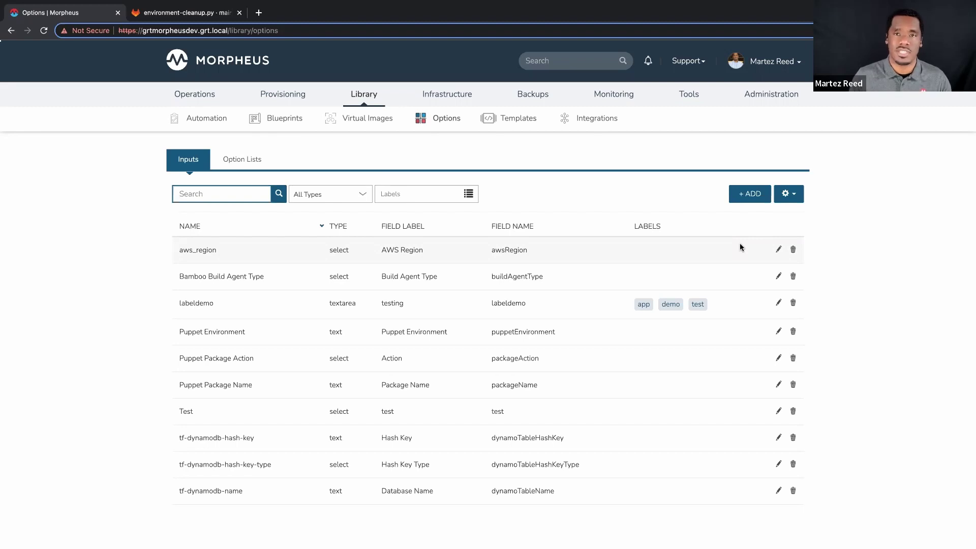
{"action": "left_click", "coordinate": [778, 249]}
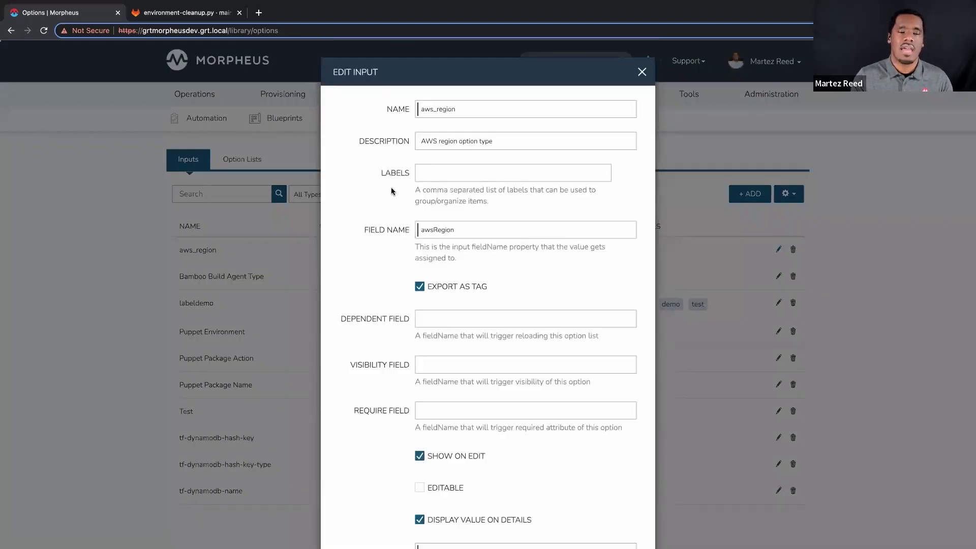
{"action": "scroll", "coordinate": [391, 191], "scroll_direction": "down", "scroll_amount": 2}
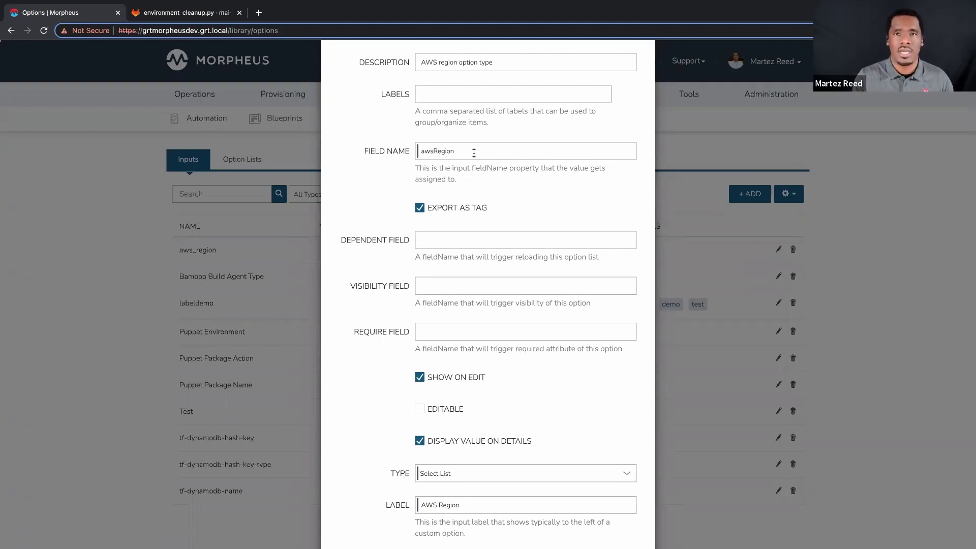
{"action": "left_click", "coordinate": [473, 153]}
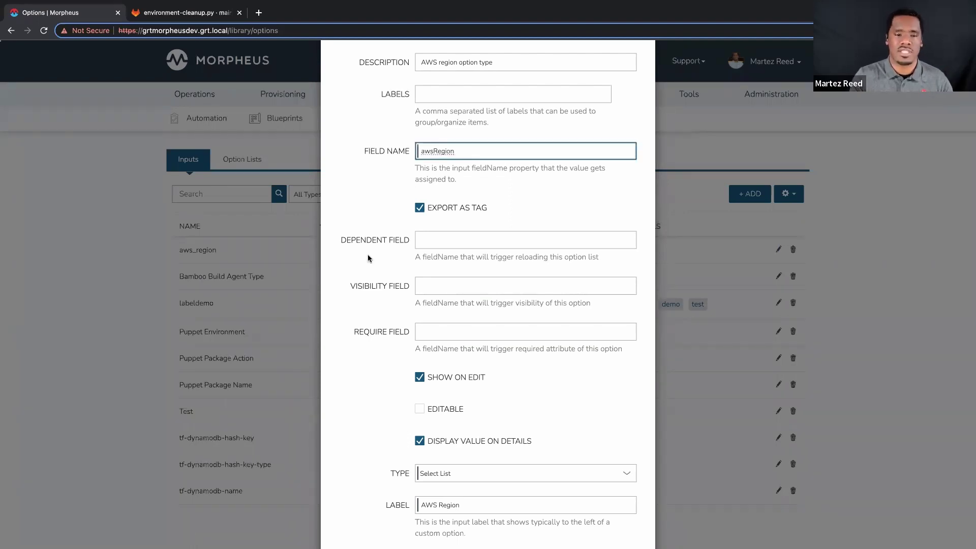
{"action": "scroll", "coordinate": [369, 258], "scroll_direction": "down", "scroll_amount": 3}
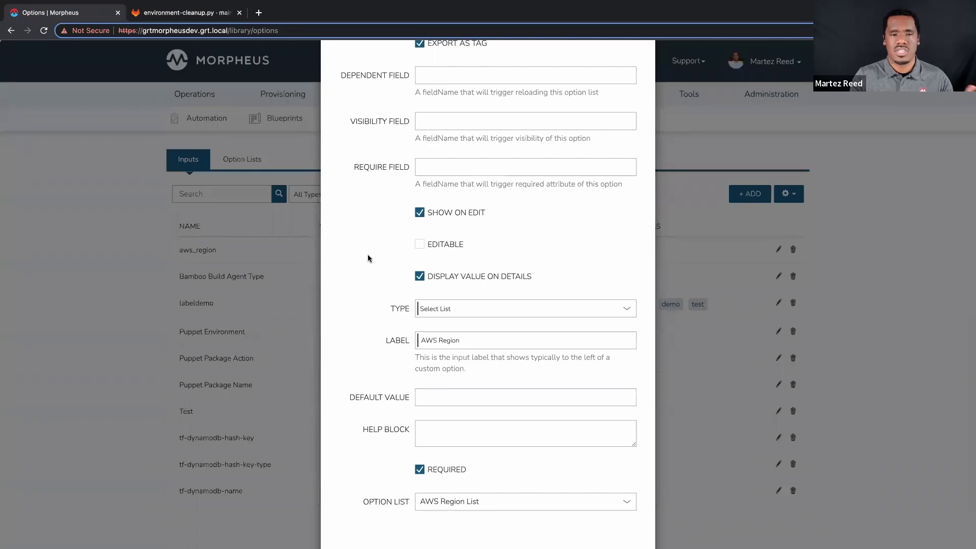
{"action": "scroll", "coordinate": [365, 254], "scroll_direction": "down", "scroll_amount": 1}
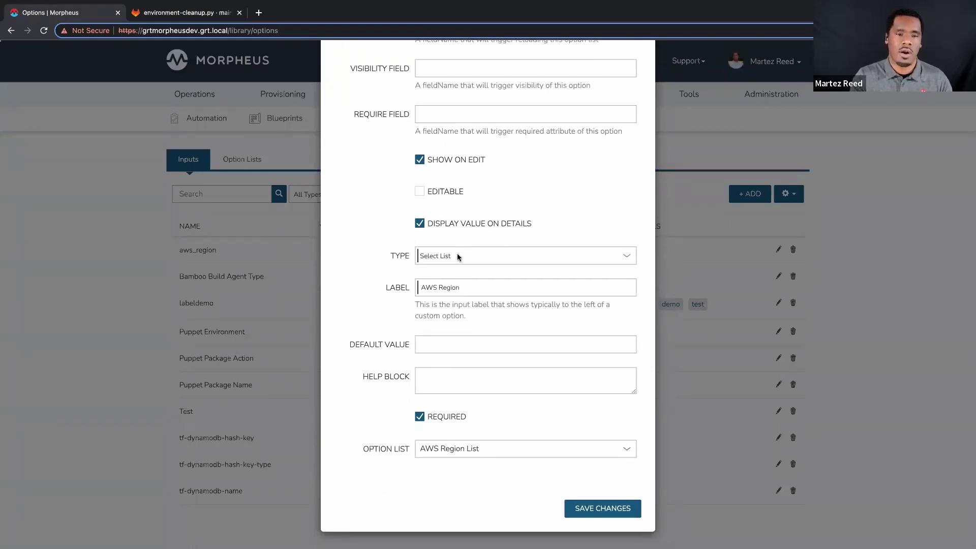
{"action": "left_click", "coordinate": [485, 255]}
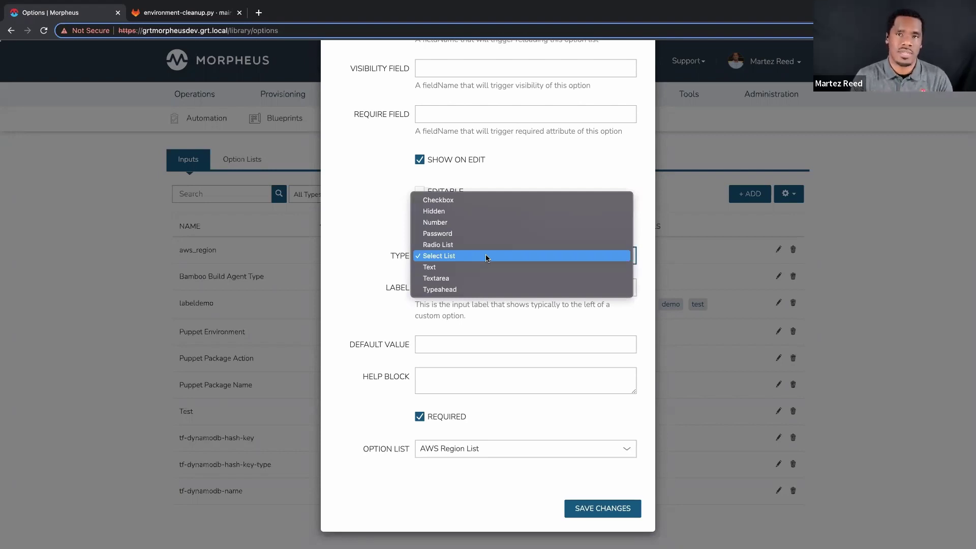
{"action": "left_click", "coordinate": [365, 257]}
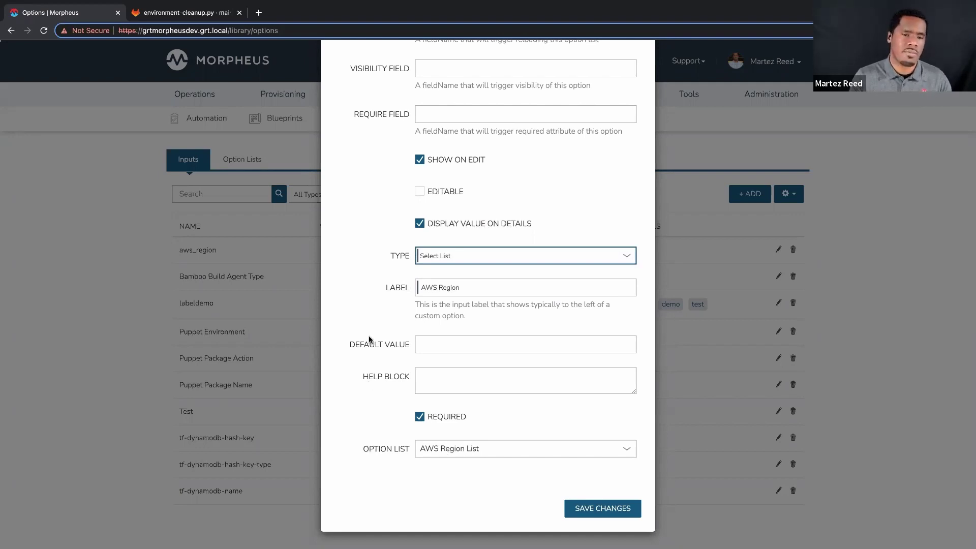
{"action": "scroll", "coordinate": [369, 340], "scroll_direction": "up", "scroll_amount": 1}
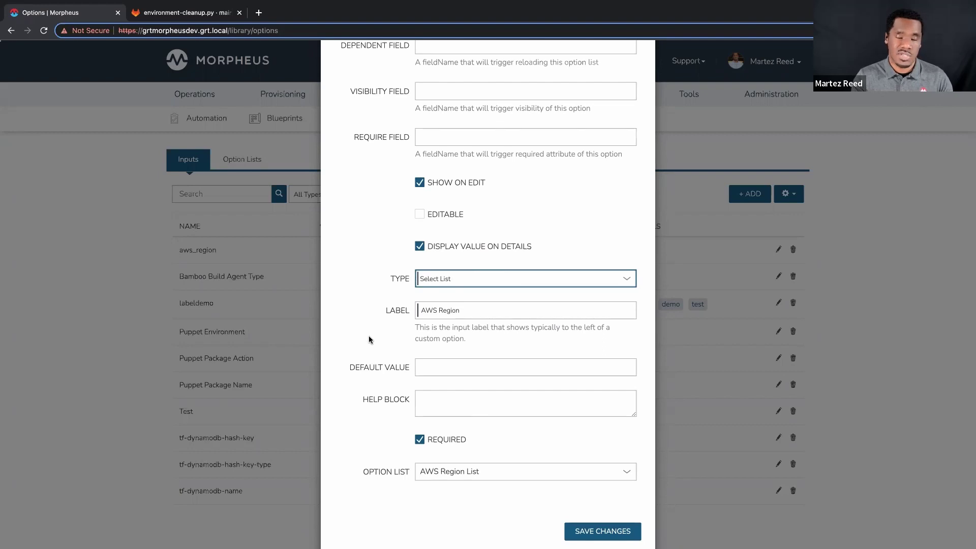
{"action": "left_click", "coordinate": [496, 280]}
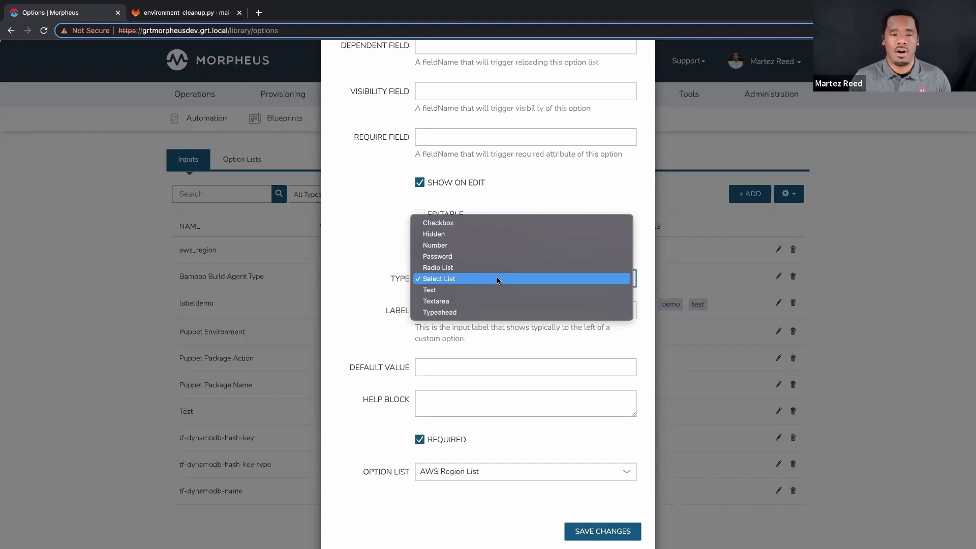
{"action": "left_click", "coordinate": [371, 252]}
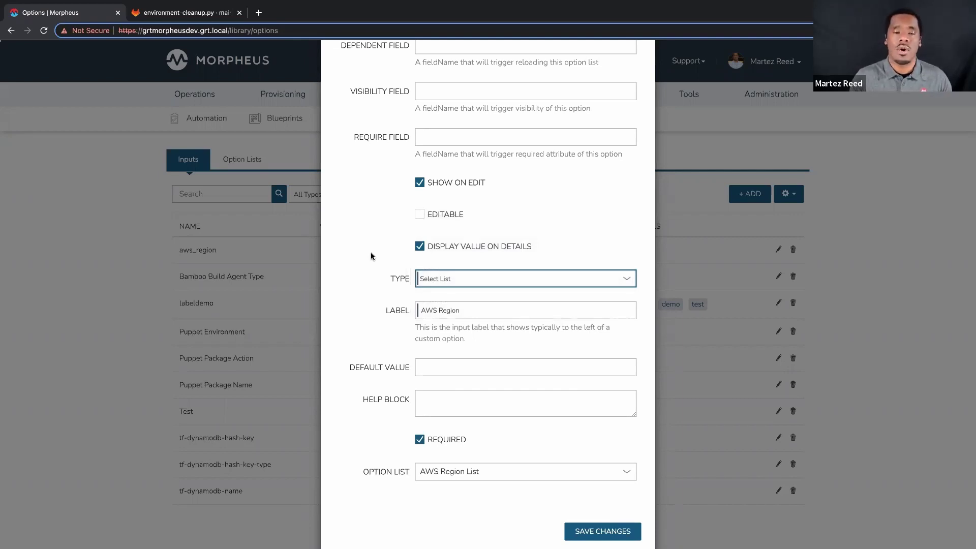
{"action": "scroll", "coordinate": [371, 256], "scroll_direction": "down", "scroll_amount": 1}
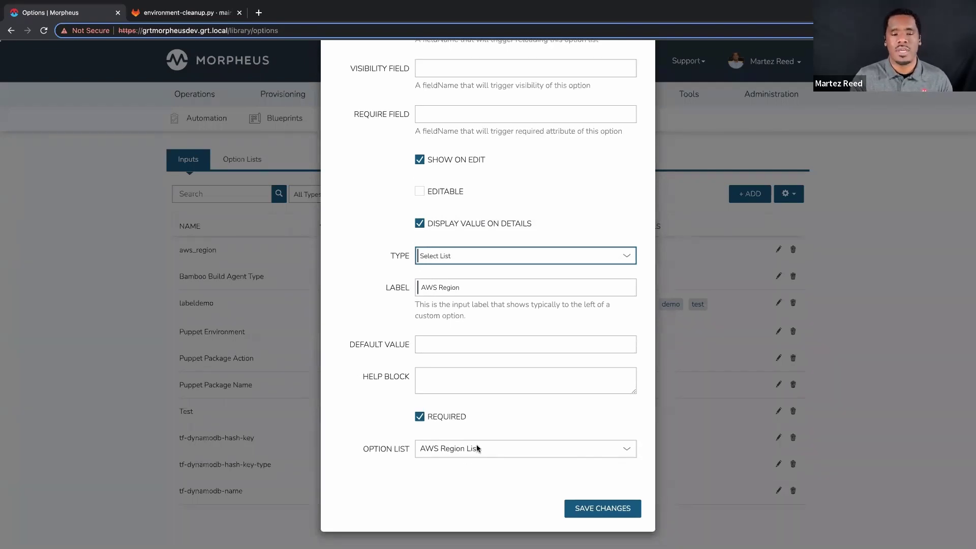
{"action": "scroll", "coordinate": [559, 239], "scroll_direction": "up", "scroll_amount": 7}
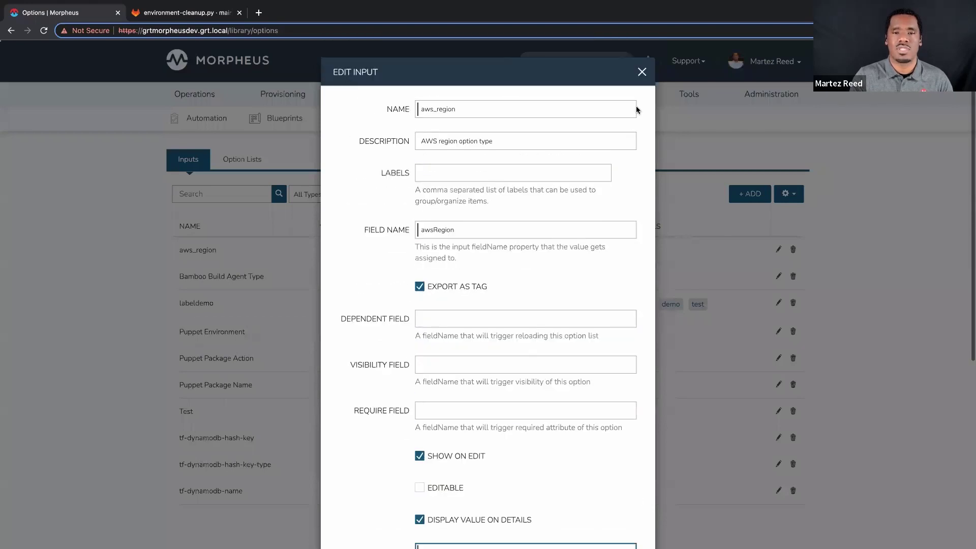
{"action": "left_click", "coordinate": [643, 73]}
On Option Lists, inspect the AWS Region List's US region dataset, keep type Manual and close unsaved
{"action": "left_click", "coordinate": [241, 159]}
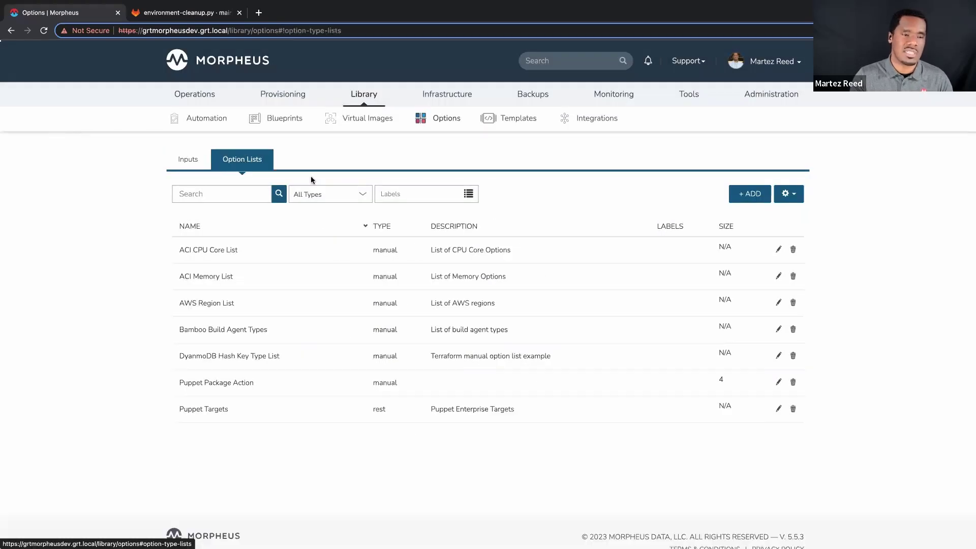
{"action": "left_click", "coordinate": [778, 302]}
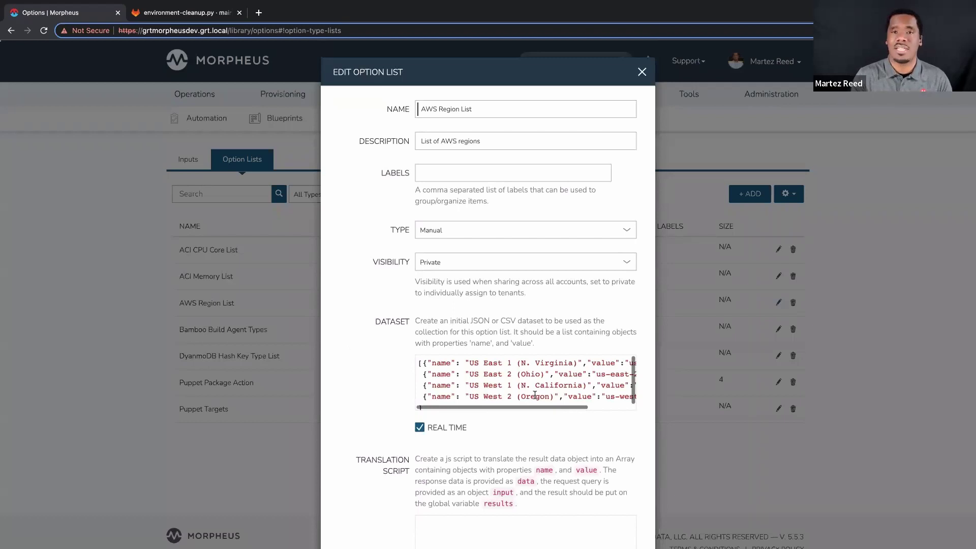
{"action": "scroll", "coordinate": [535, 395], "scroll_direction": "right", "scroll_amount": 3}
{"action": "scroll", "coordinate": [534, 395], "scroll_direction": "left", "scroll_amount": 3}
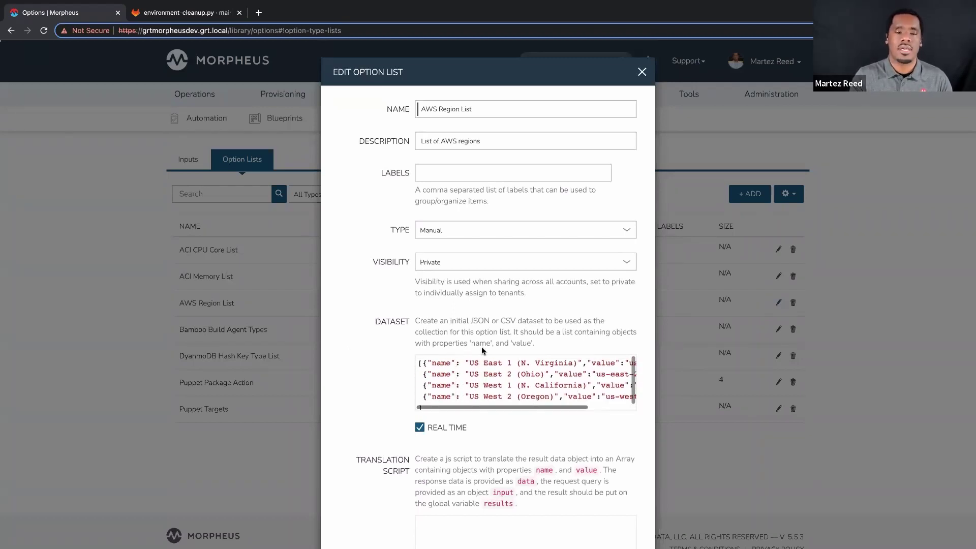
{"action": "left_click", "coordinate": [496, 230]}
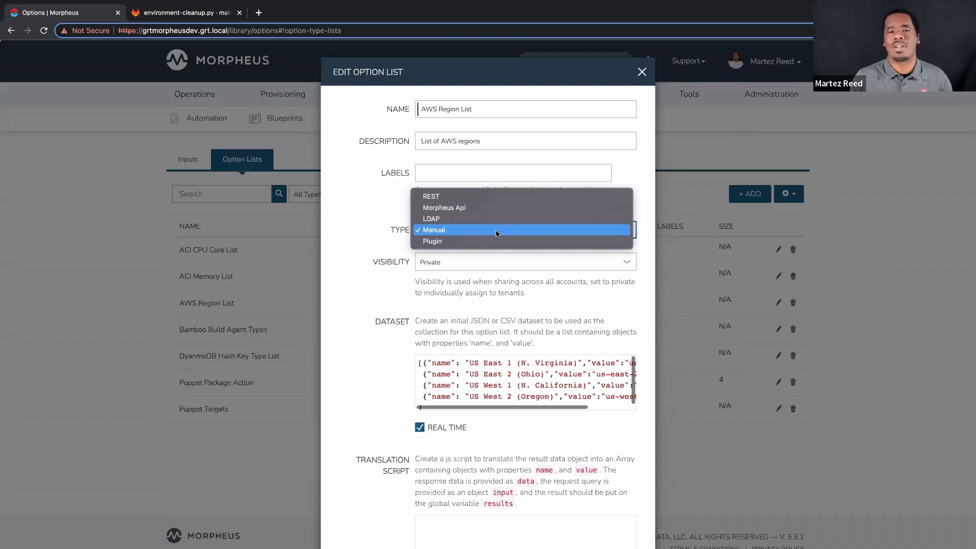
{"action": "left_click", "coordinate": [356, 212]}
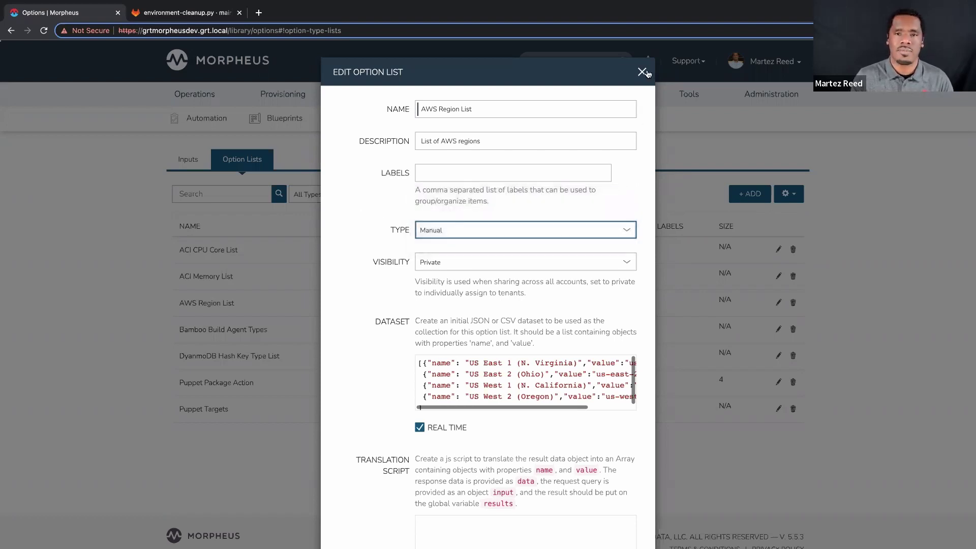
{"action": "left_click", "coordinate": [642, 72]}
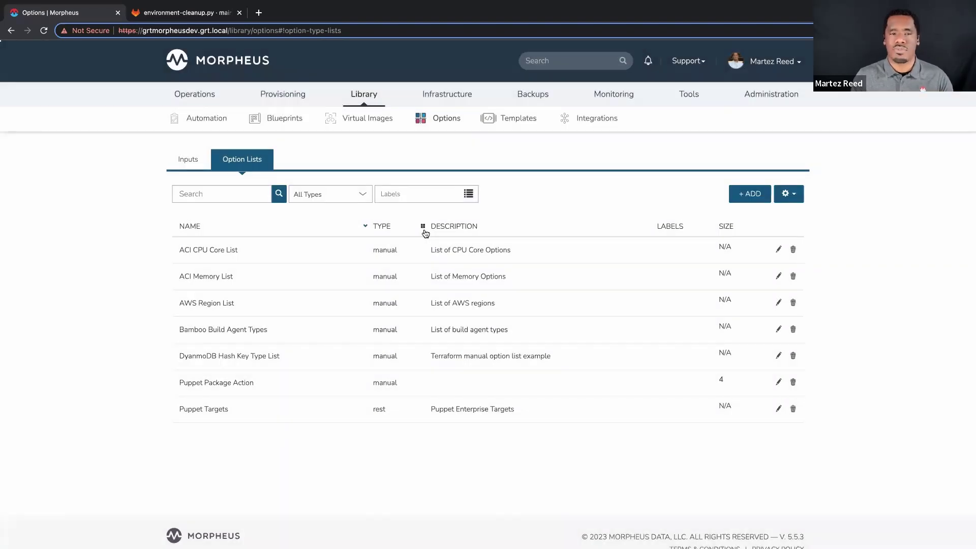
{"action": "mouse_move", "coordinate": [363, 97]}
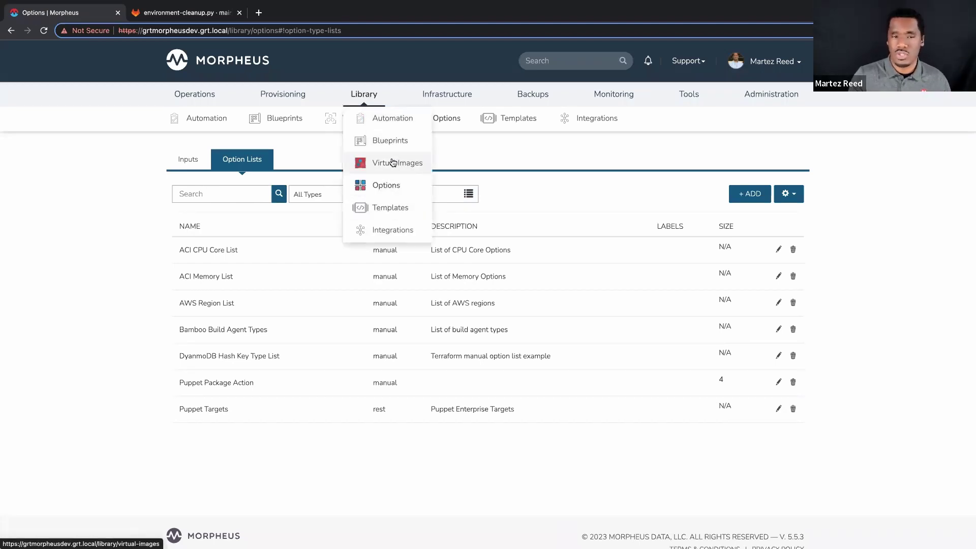
On Library > Automation Workflows, glance at the +ADD workflow kinds, then edit Tech Brief Automation Final
{"action": "left_click", "coordinate": [395, 120]}
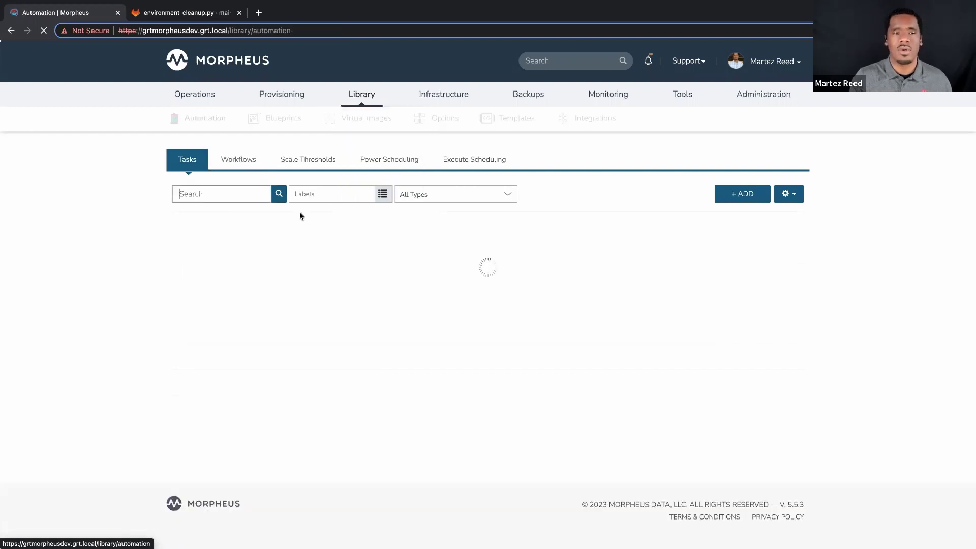
{"action": "left_click", "coordinate": [245, 159]}
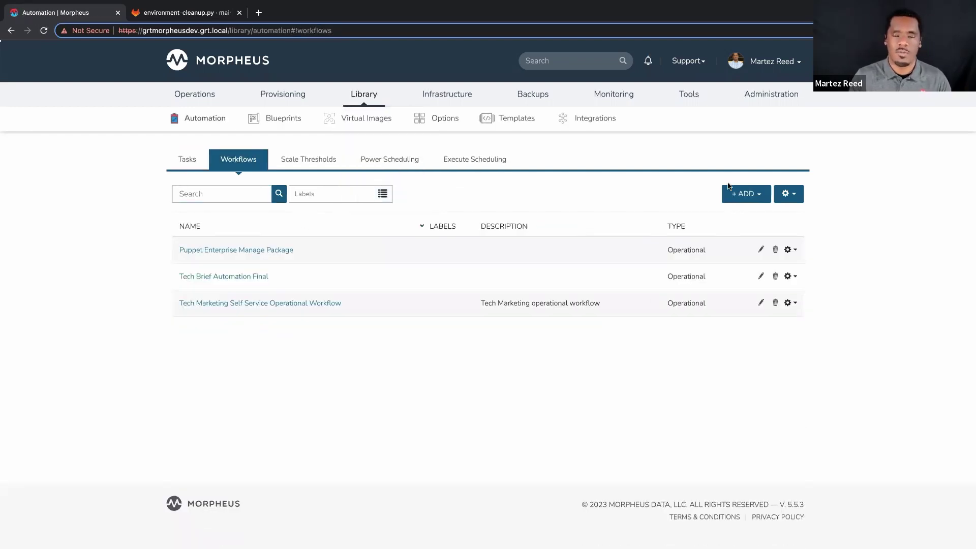
{"action": "left_click", "coordinate": [739, 199]}
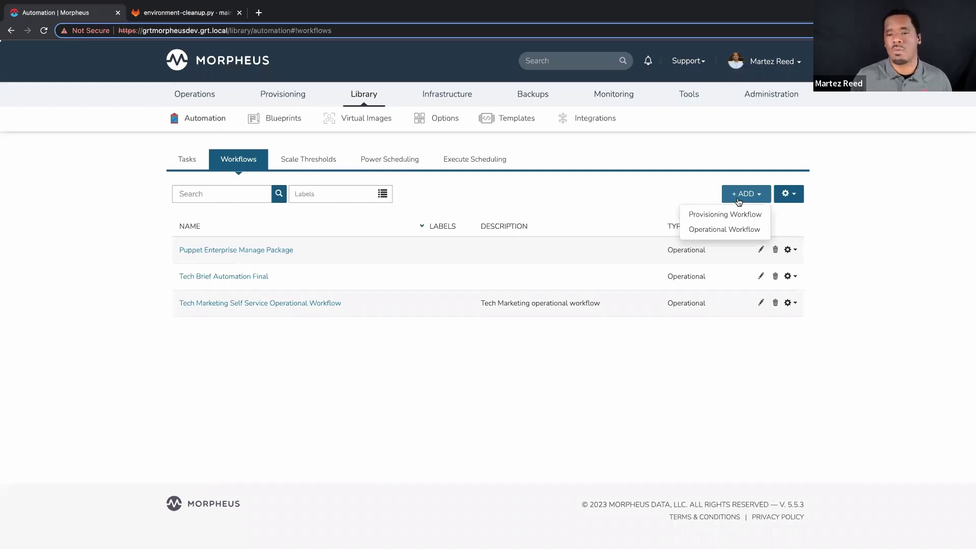
{"action": "left_click", "coordinate": [830, 255]}
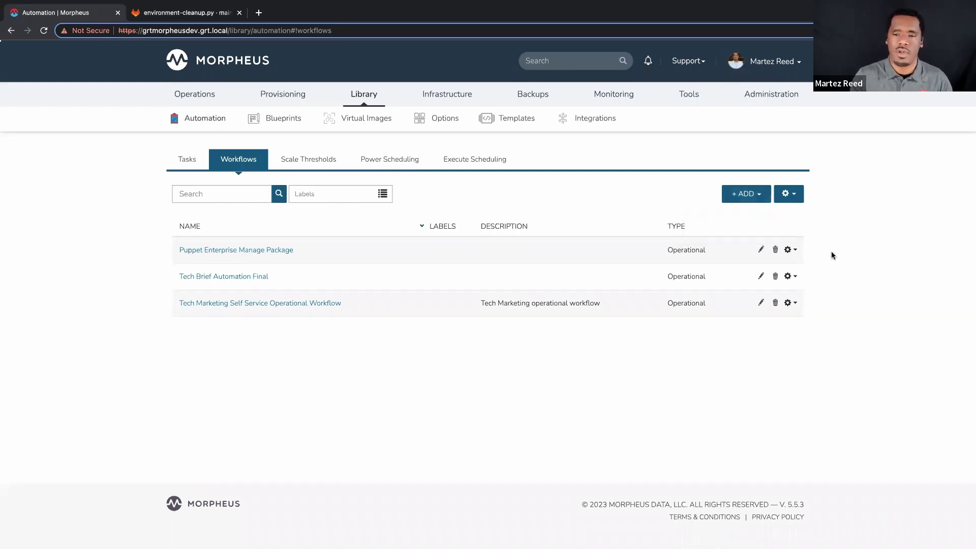
{"action": "left_click", "coordinate": [759, 278]}
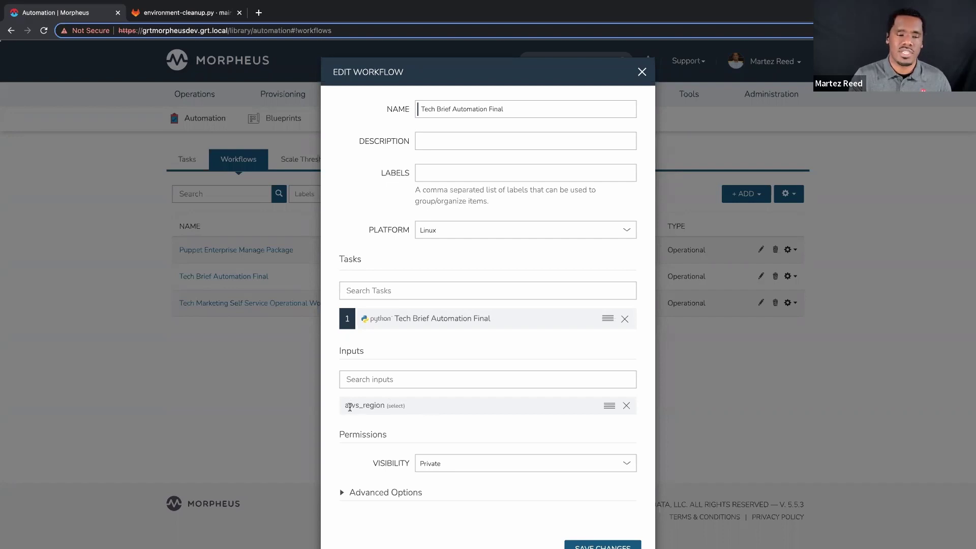
Close the Tech Brief Automation Final Edit Workflow dialog without saving
{"action": "left_click", "coordinate": [642, 71]}
{"action": "mouse_move", "coordinate": [365, 101]}
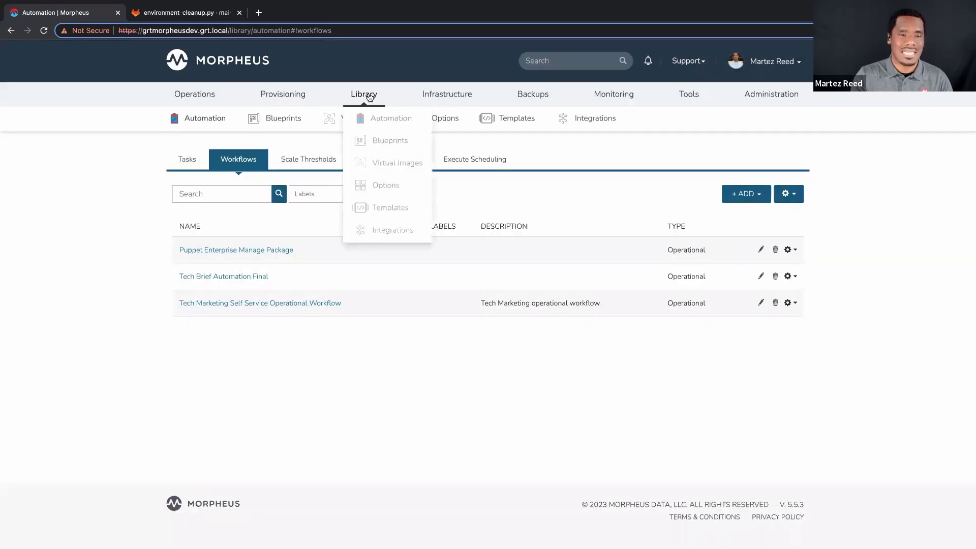
Open the Blueprints Catalog Items tab and review the +ADD item-type list
{"action": "left_click", "coordinate": [389, 146]}
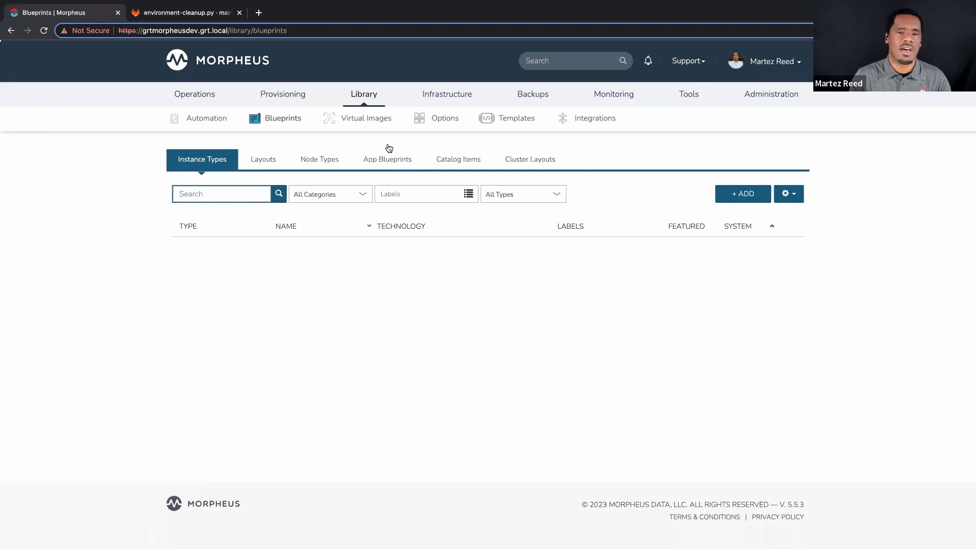
{"action": "left_click", "coordinate": [457, 162]}
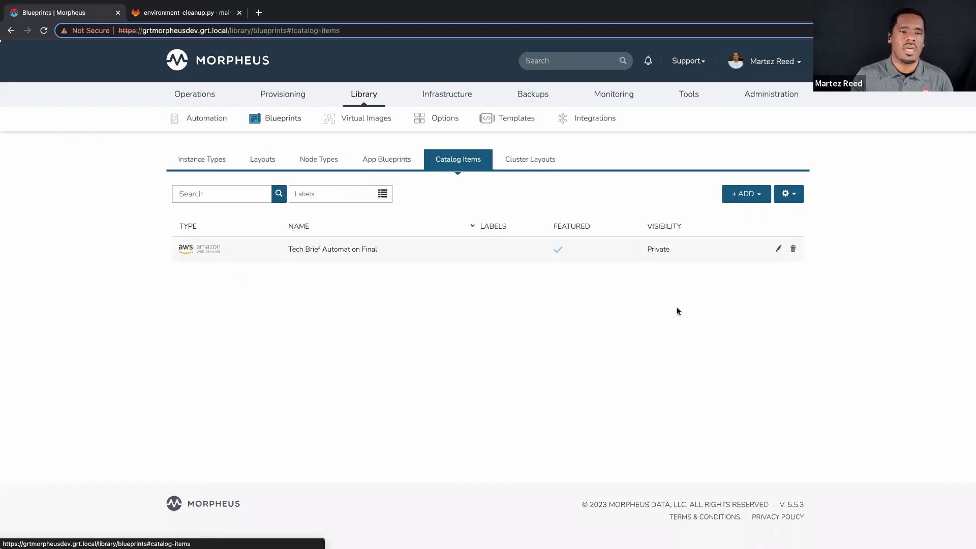
{"action": "left_click", "coordinate": [752, 196]}
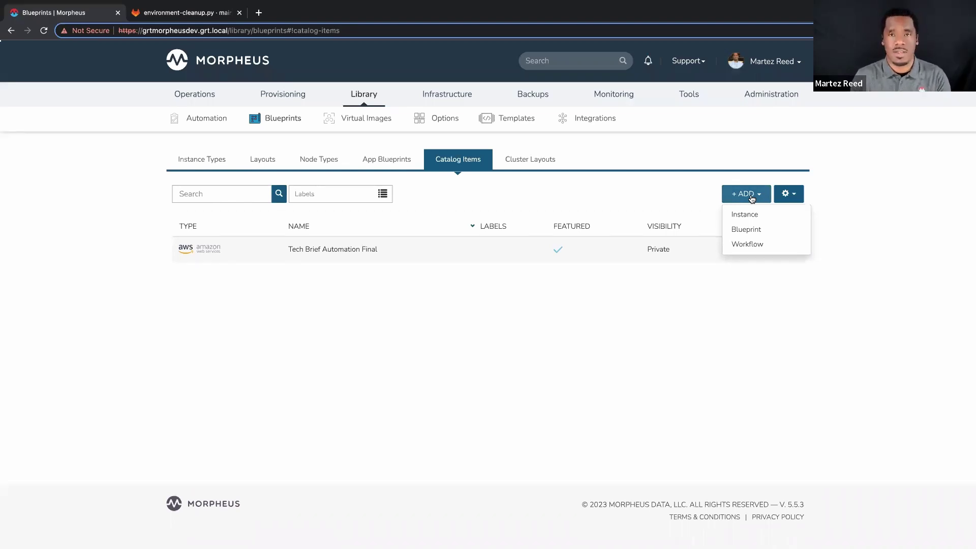
{"action": "left_click", "coordinate": [730, 319]}
{"action": "left_click", "coordinate": [777, 250]}
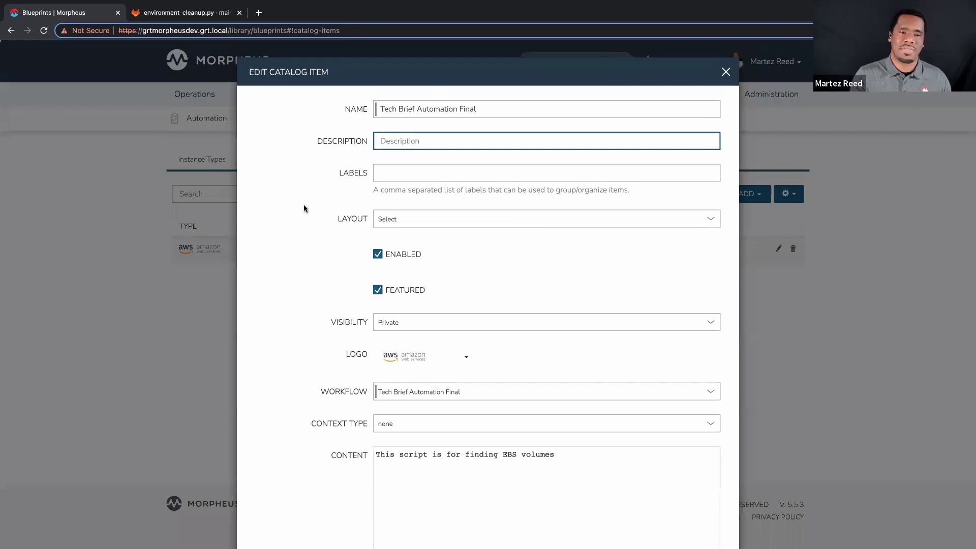
{"action": "scroll", "coordinate": [304, 208], "scroll_direction": "down", "scroll_amount": 5}
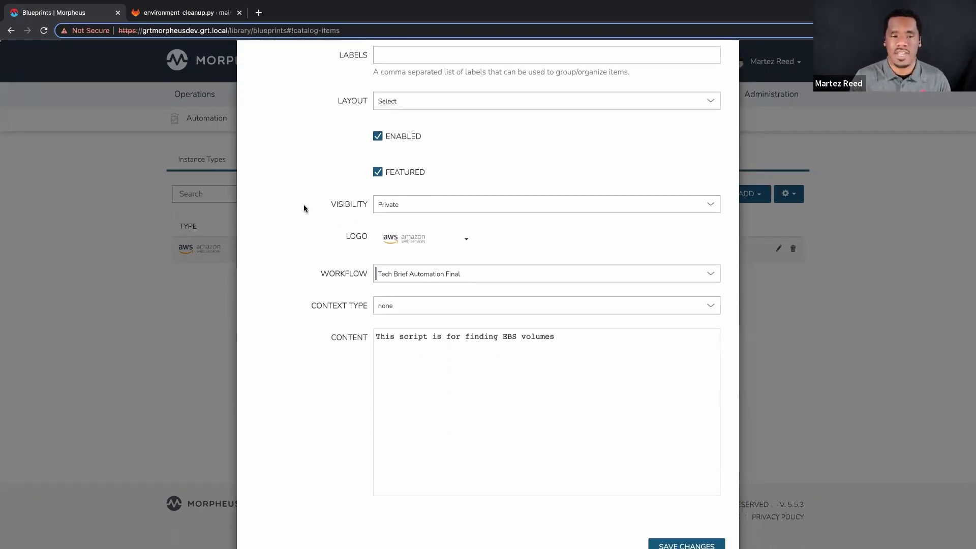
{"action": "scroll", "coordinate": [303, 208], "scroll_direction": "down", "scroll_amount": 2}
{"action": "left_click", "coordinate": [468, 237]}
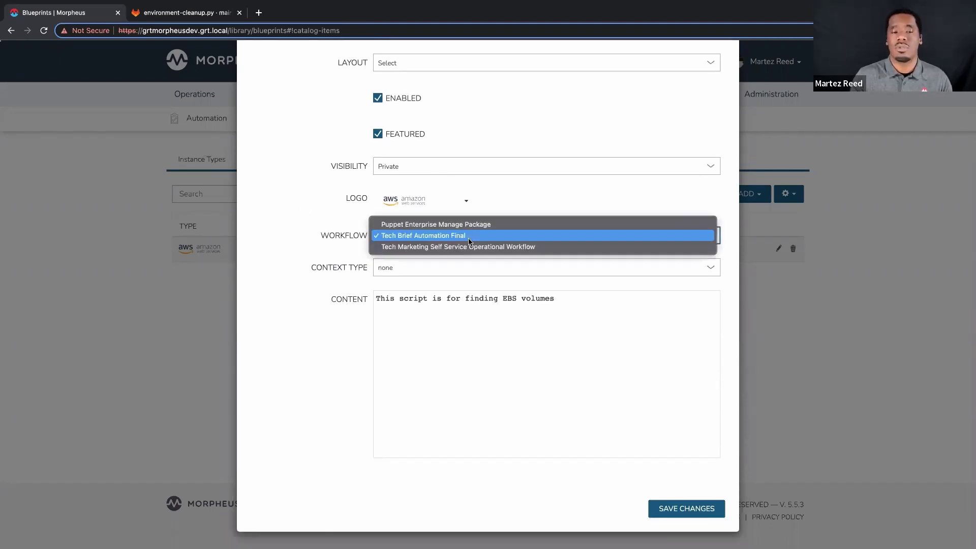
{"action": "left_click", "coordinate": [331, 249]}
{"action": "left_click", "coordinate": [444, 306]}
{"action": "left_click_drag", "start_coordinate": [564, 298], "coordinate": [358, 297]}
{"action": "left_click", "coordinate": [409, 327]}
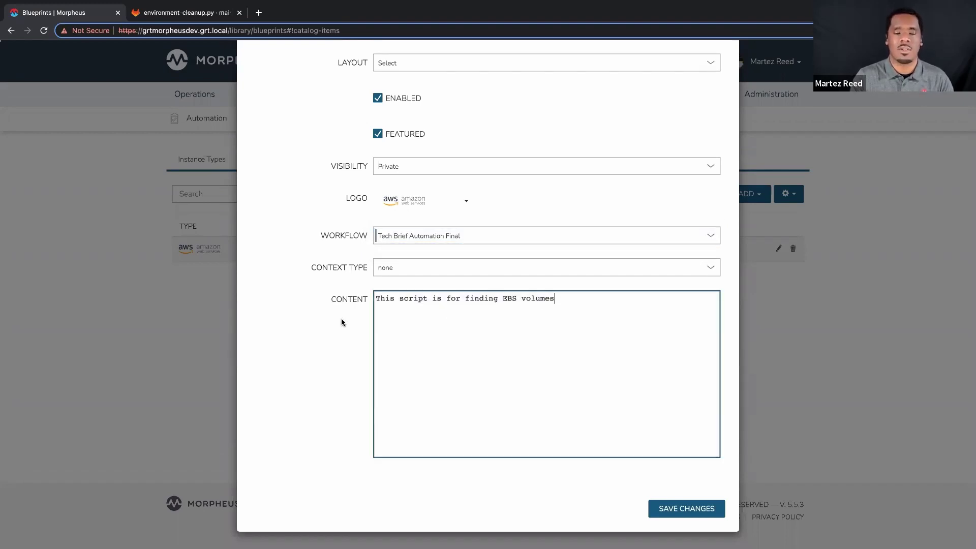
{"action": "scroll", "coordinate": [341, 322], "scroll_direction": "up", "scroll_amount": 3}
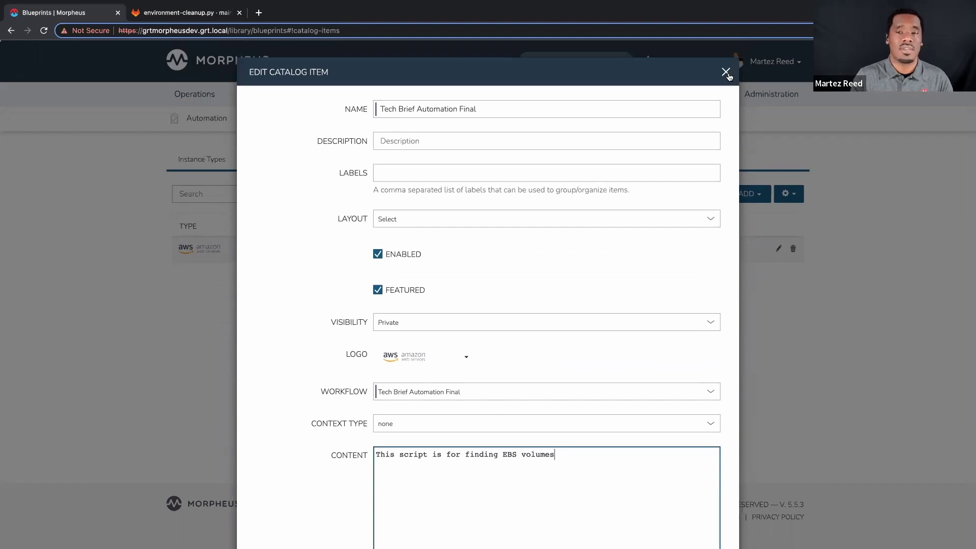
{"action": "left_click", "coordinate": [726, 72]}
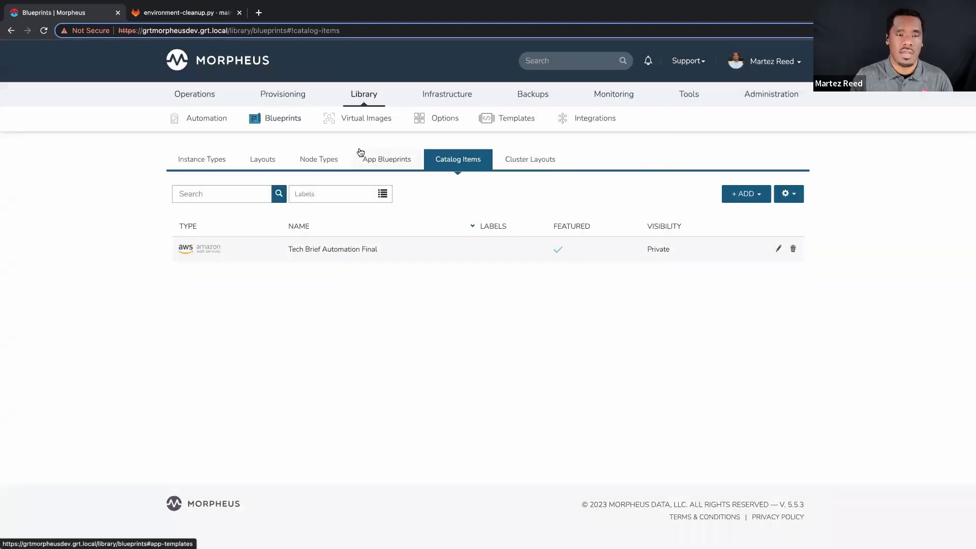
Start ordering Tech Brief Automation Final with AWS Region US East 1 (N. Virginia)
{"action": "mouse_move", "coordinate": [283, 96]}
{"action": "left_click", "coordinate": [292, 164]}
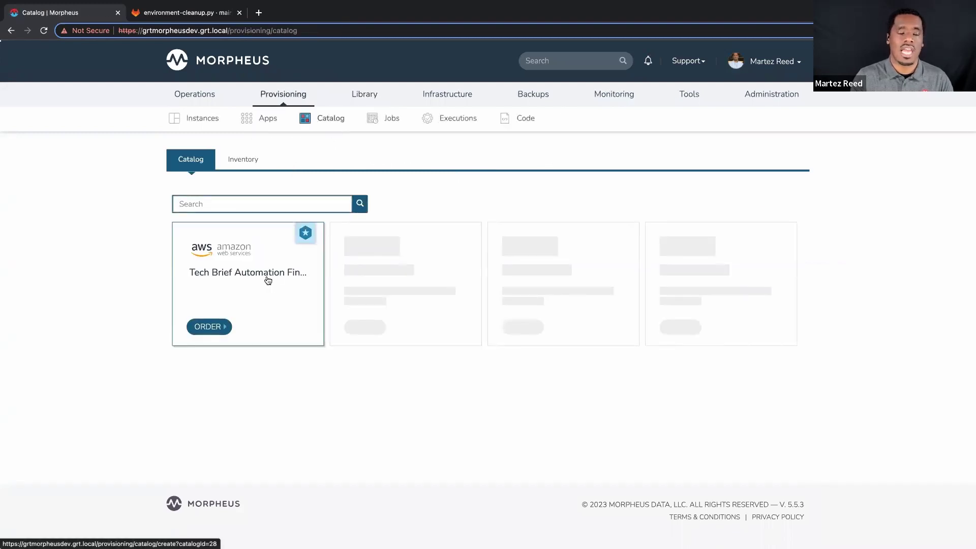
{"action": "left_click", "coordinate": [267, 280]}
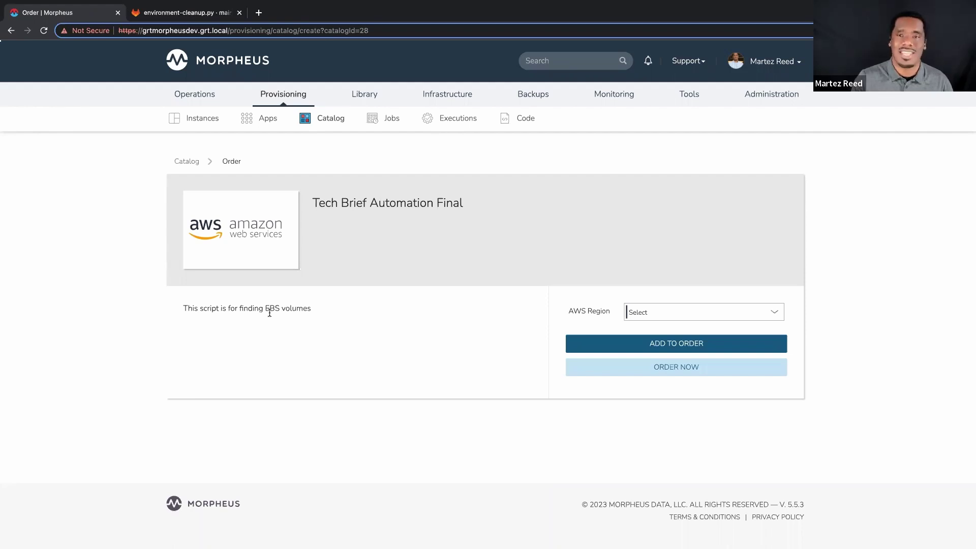
{"action": "left_click", "coordinate": [701, 311]}
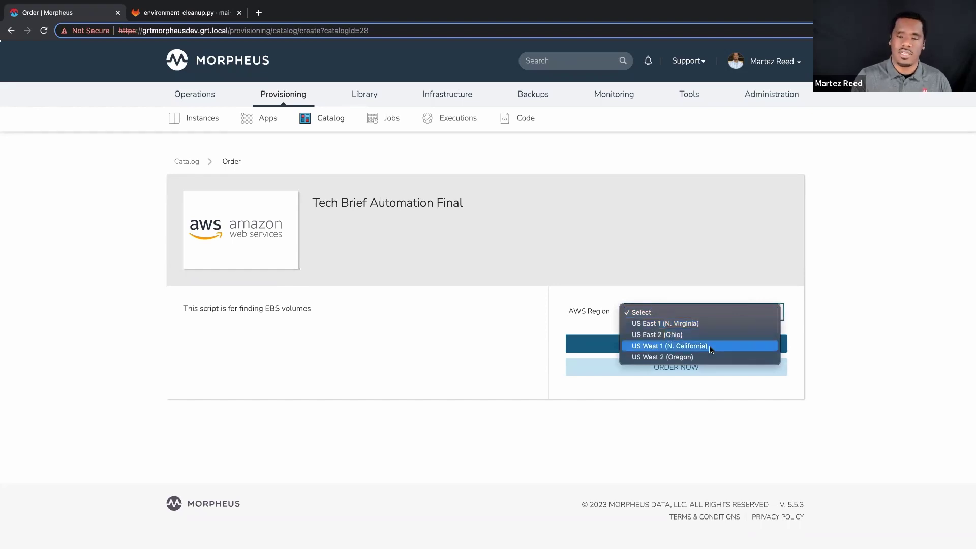
{"action": "key", "text": "Escape"}
{"action": "left_click", "coordinate": [694, 327]}
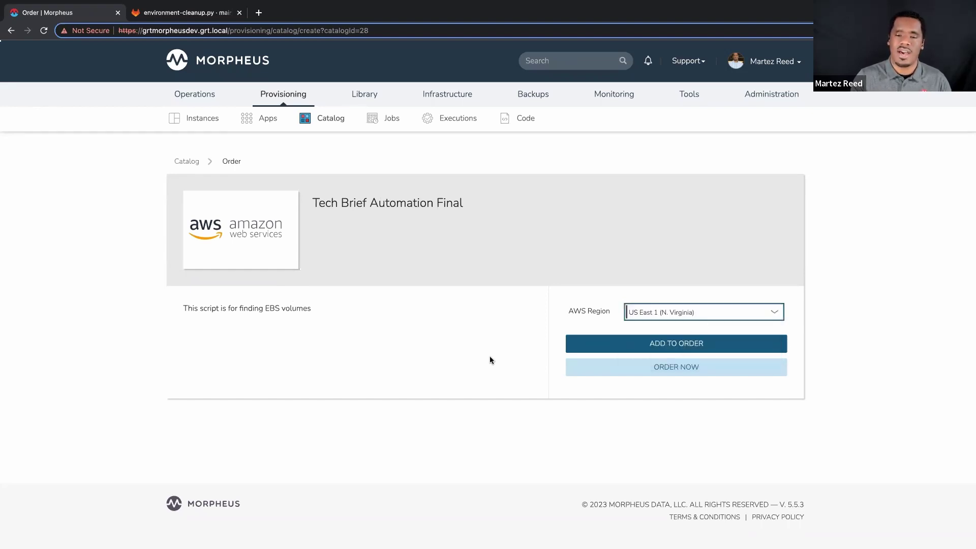
Place the order and open the earliest run's results from Inventory
{"action": "left_click", "coordinate": [665, 372]}
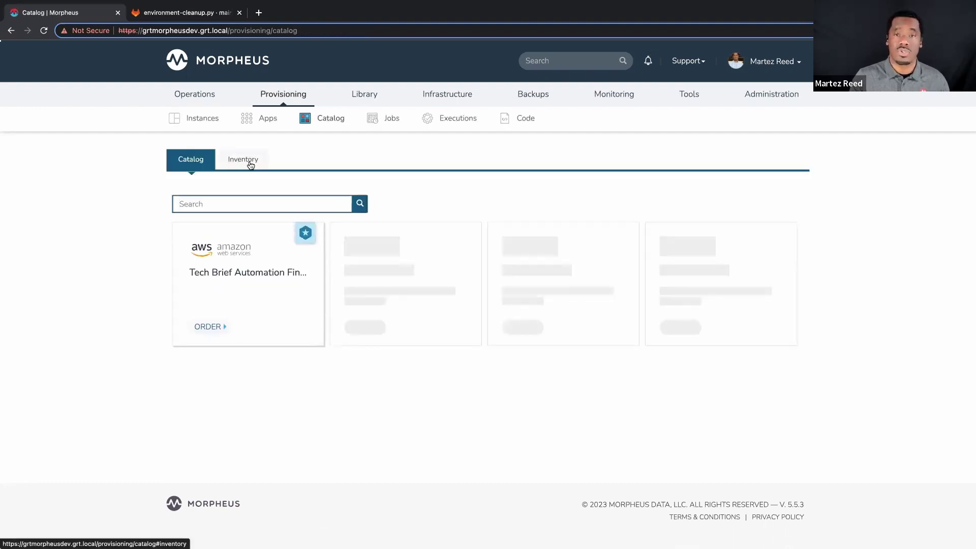
{"action": "left_click", "coordinate": [250, 165]}
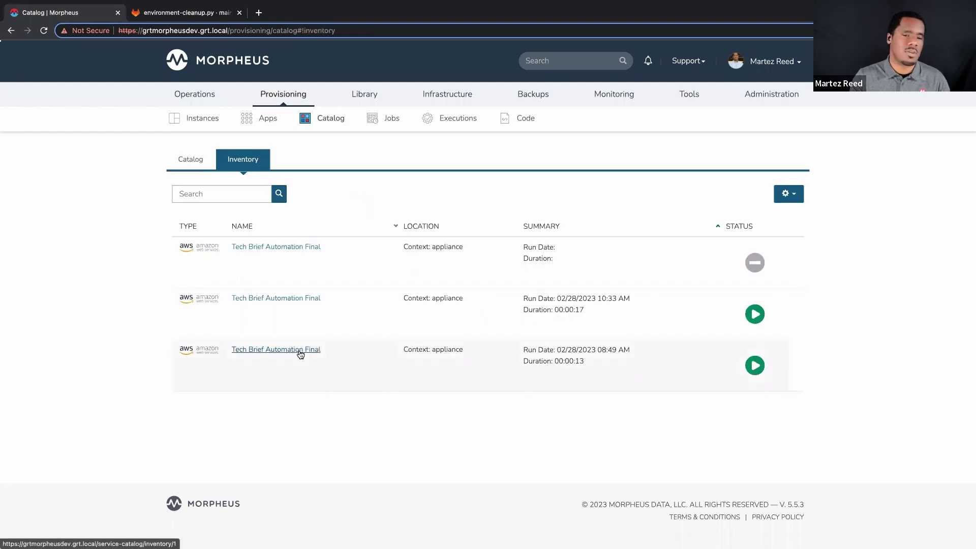
{"action": "left_click", "coordinate": [300, 354]}
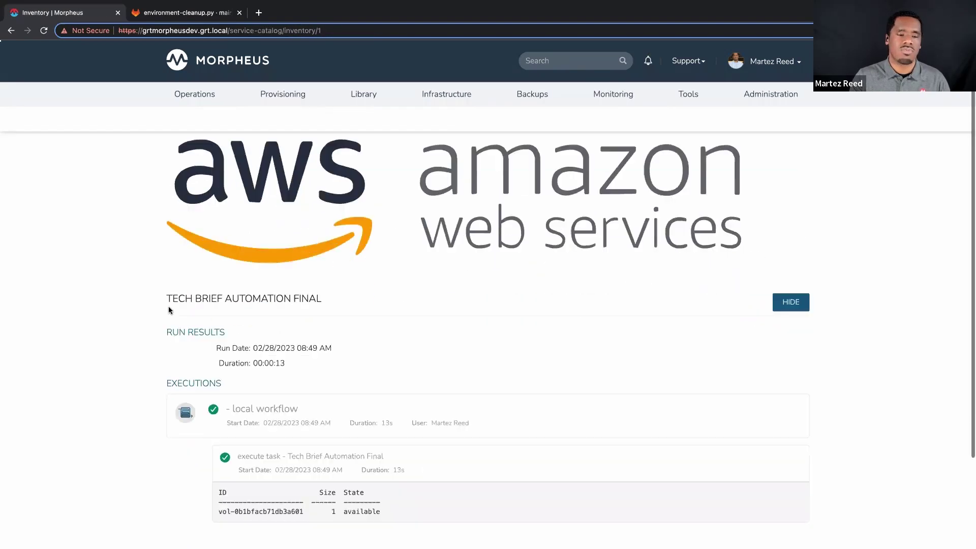
Review the run's EBS volume results, then go to Administration > Roles
{"action": "scroll", "coordinate": [170, 310], "scroll_direction": "down", "scroll_amount": 3}
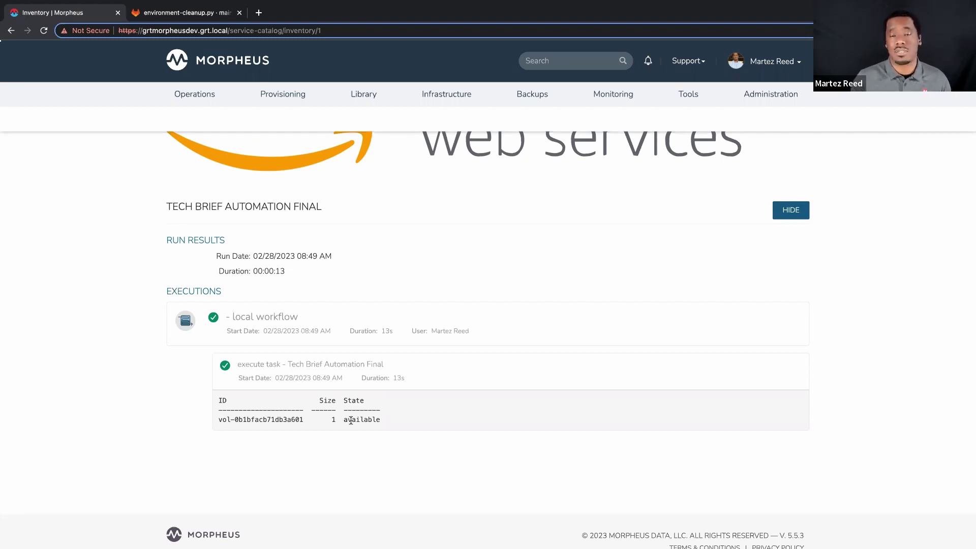
{"action": "scroll", "coordinate": [350, 420], "scroll_direction": "up", "scroll_amount": 3}
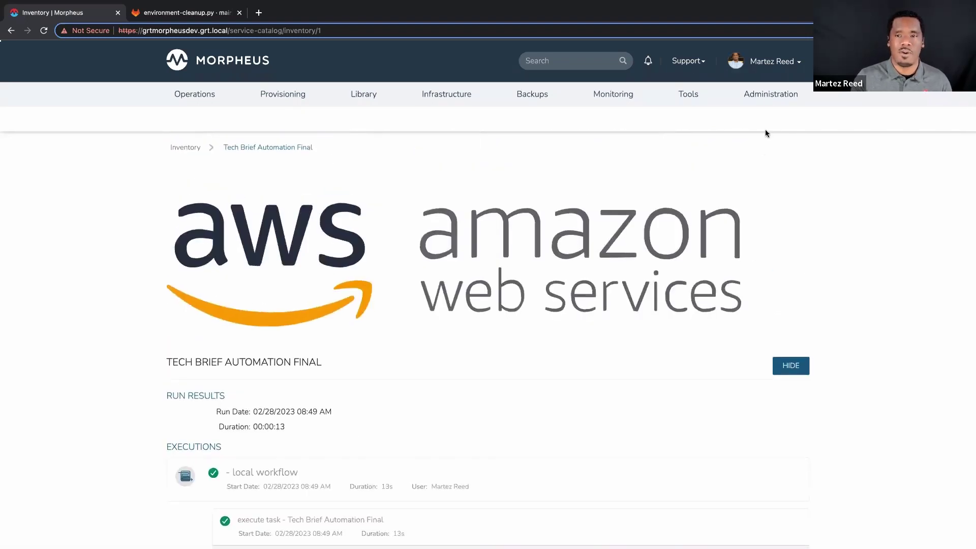
{"action": "left_click", "coordinate": [768, 93]}
{"action": "left_click", "coordinate": [774, 161]}
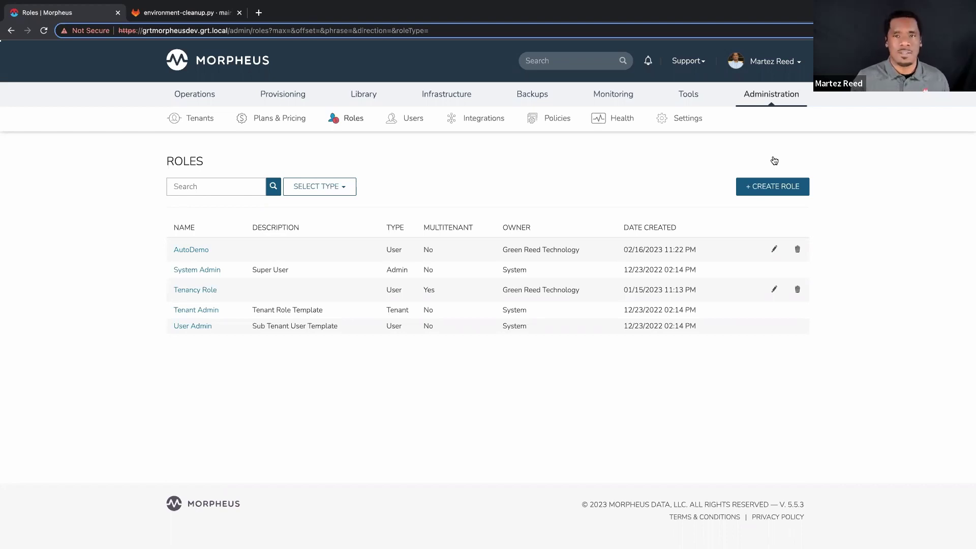
In AutoDemo's Catalog Item Types permissions, keep Tech Brief Automation Final at Default access
{"action": "left_click", "coordinate": [200, 251]}
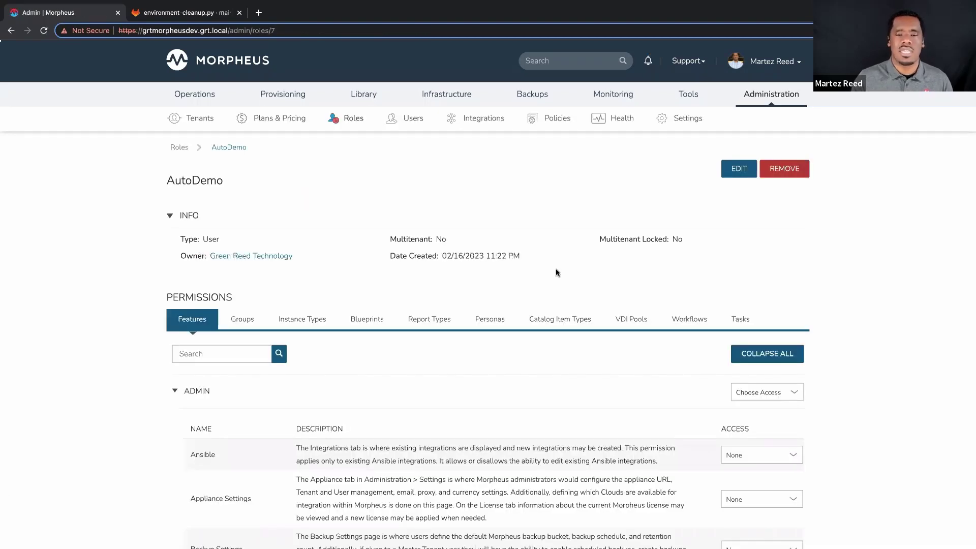
{"action": "left_click", "coordinate": [559, 319]}
{"action": "scroll", "coordinate": [737, 366], "scroll_direction": "down", "scroll_amount": 1}
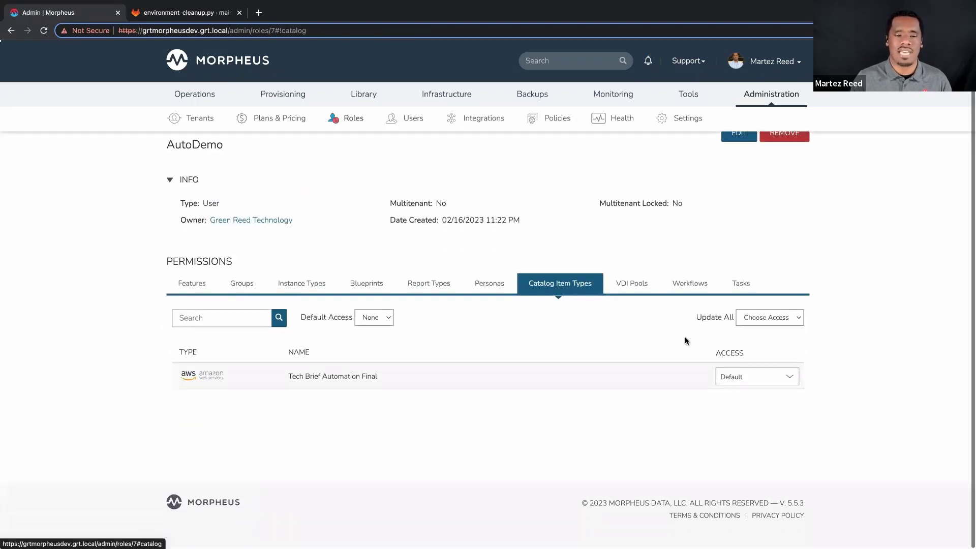
{"action": "left_click", "coordinate": [757, 382]}
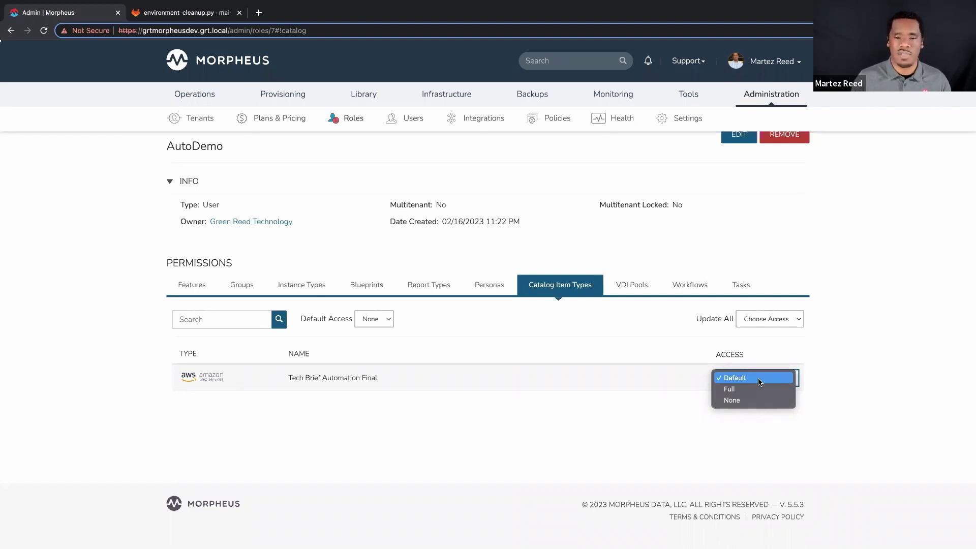
{"action": "left_click", "coordinate": [724, 381]}
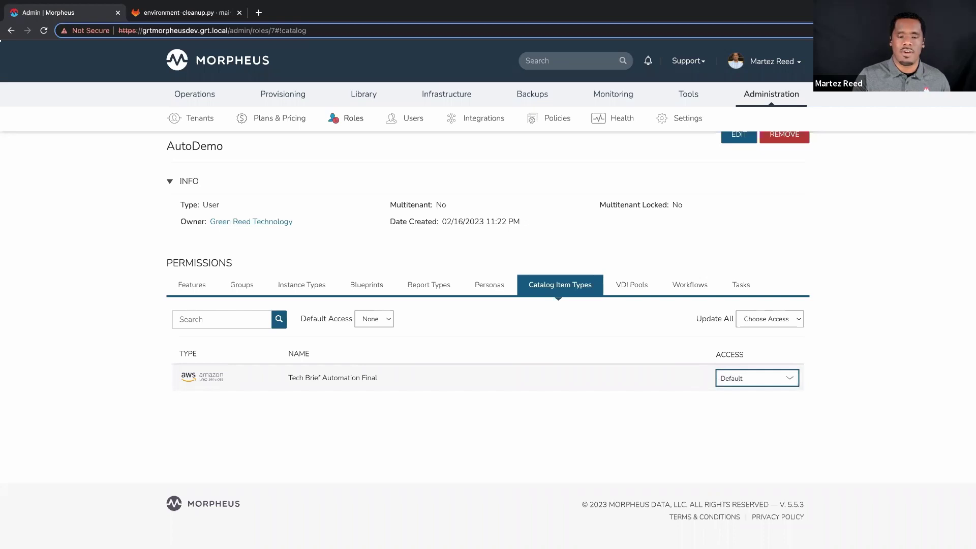
{"action": "left_click", "coordinate": [99, 309]}
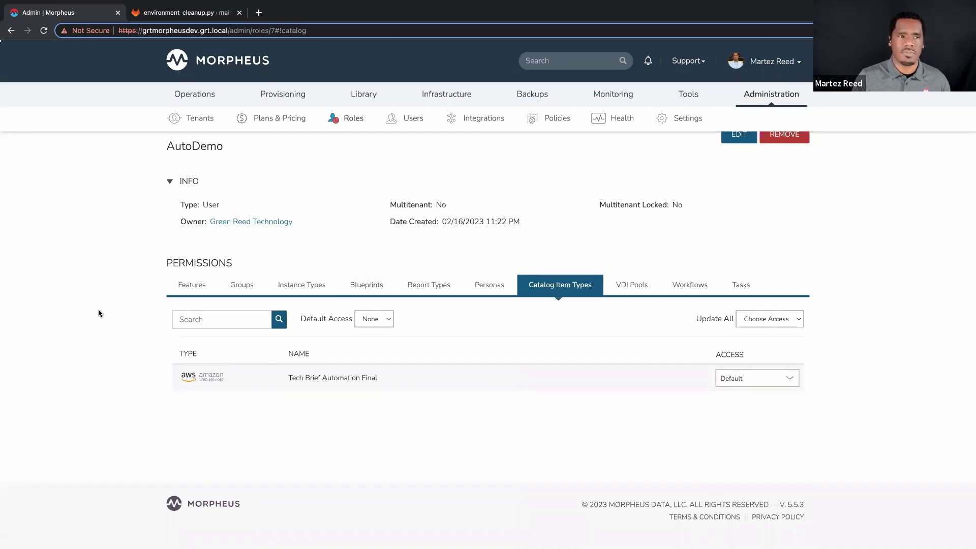